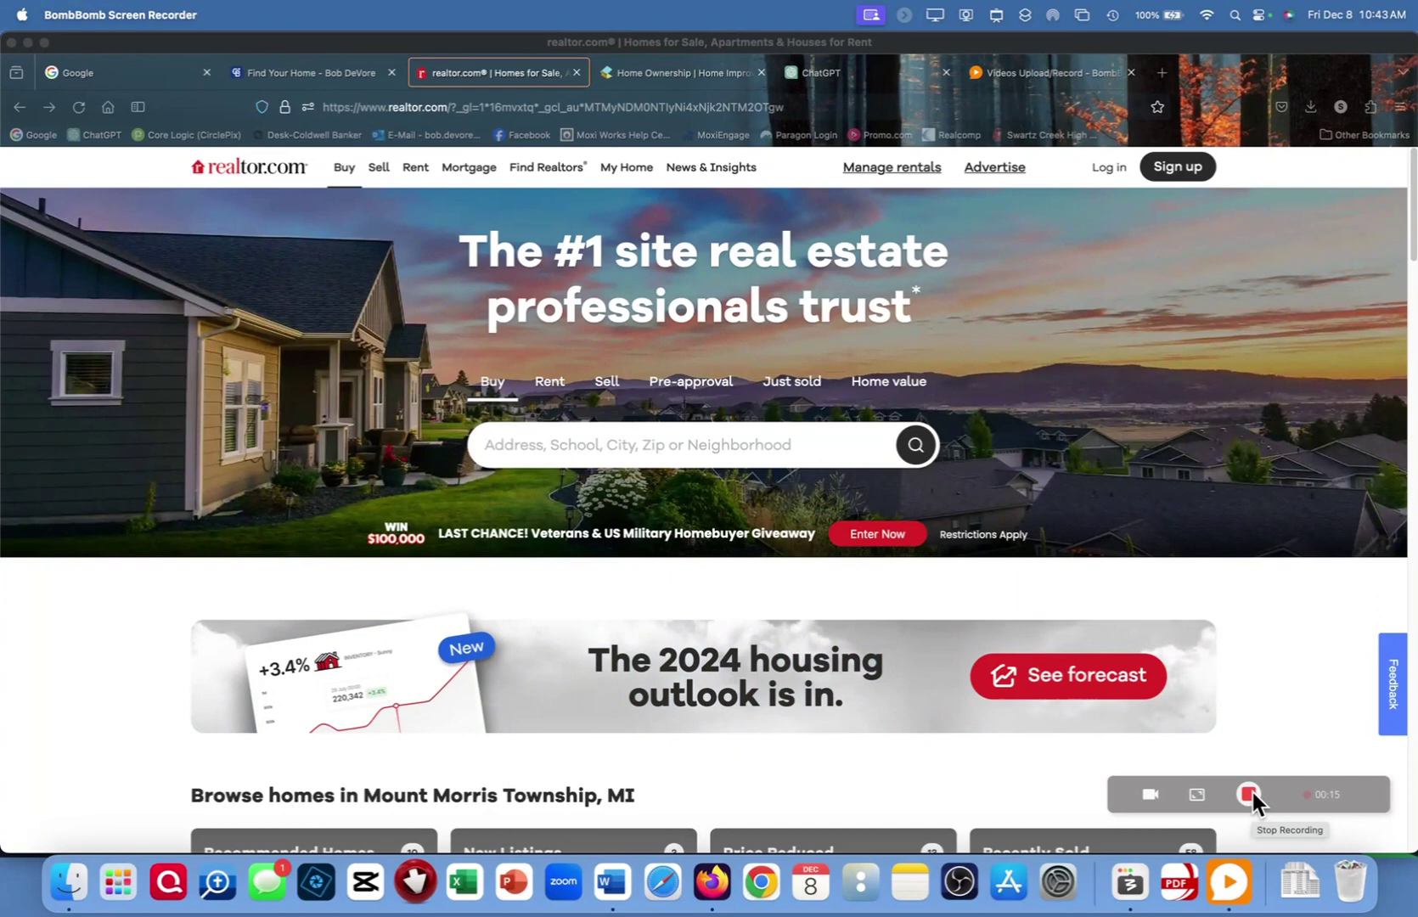
Go from Realtor.com's Sell menu to the listing of home-selling insights articles
left_click(1252, 793)
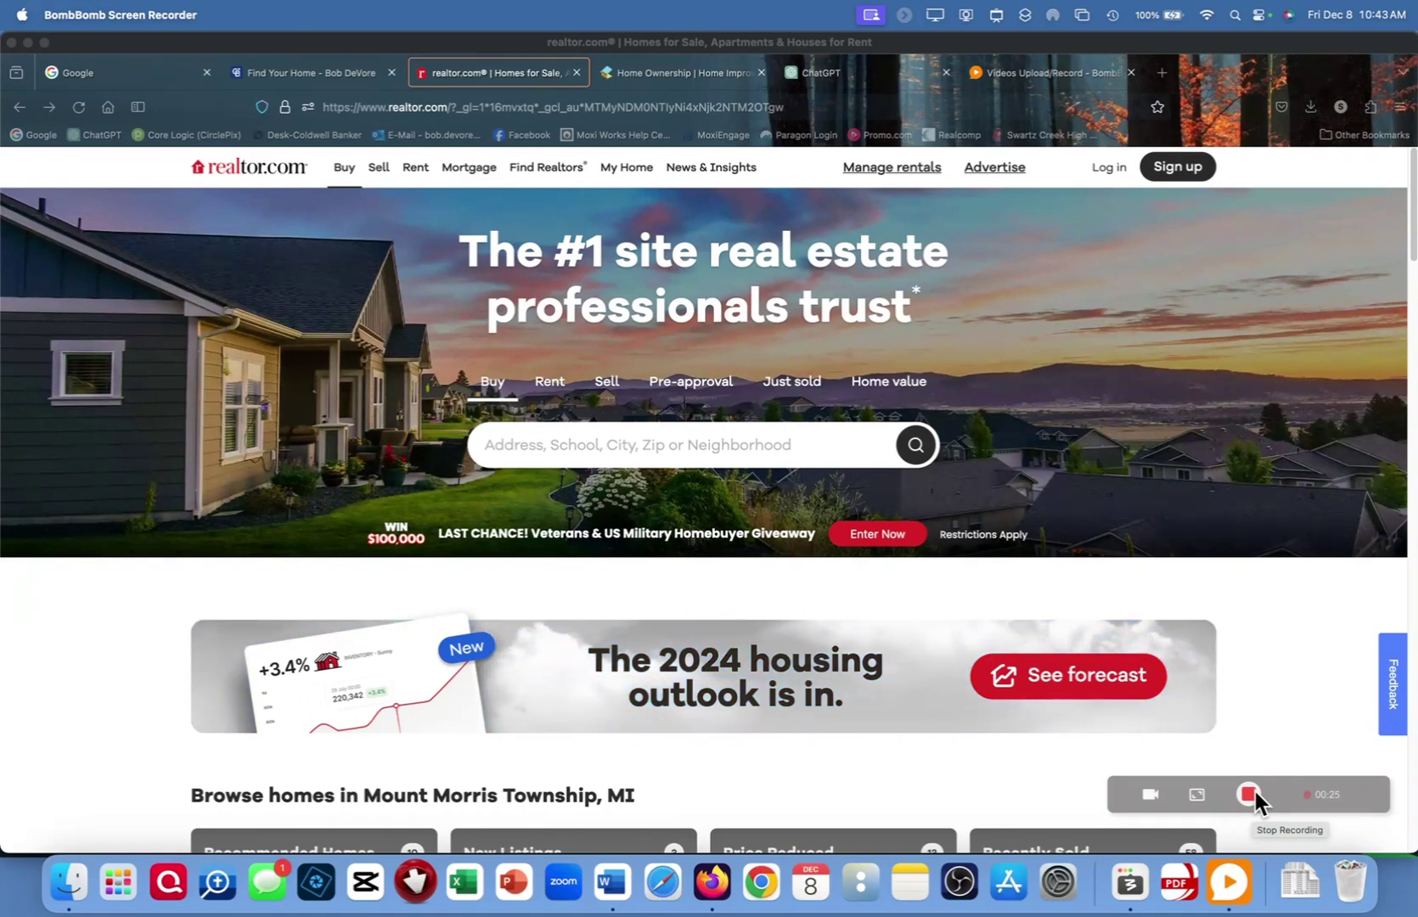
left_click(484, 278)
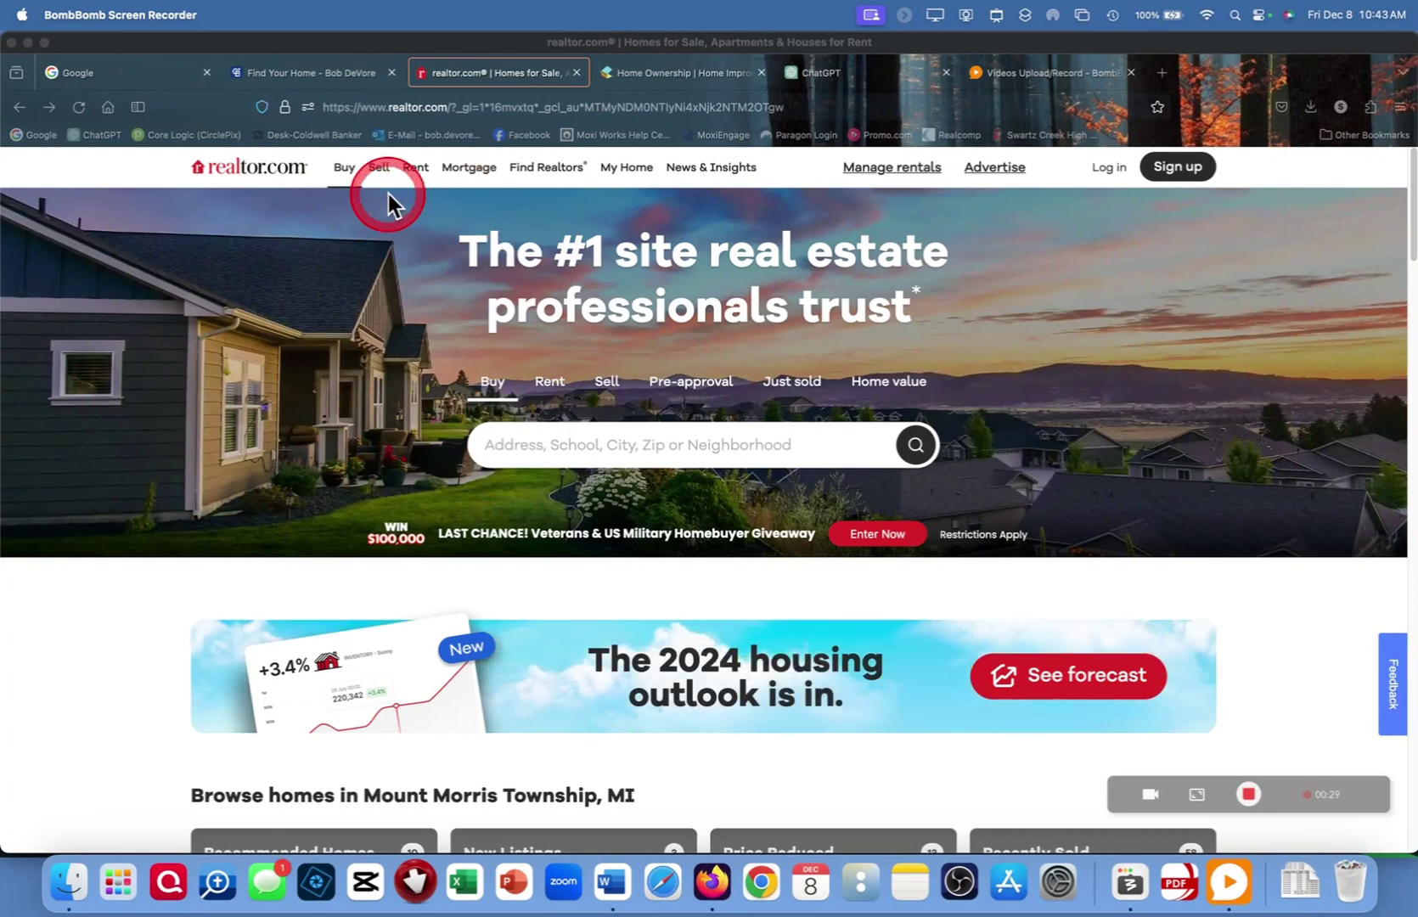
left_click(377, 171)
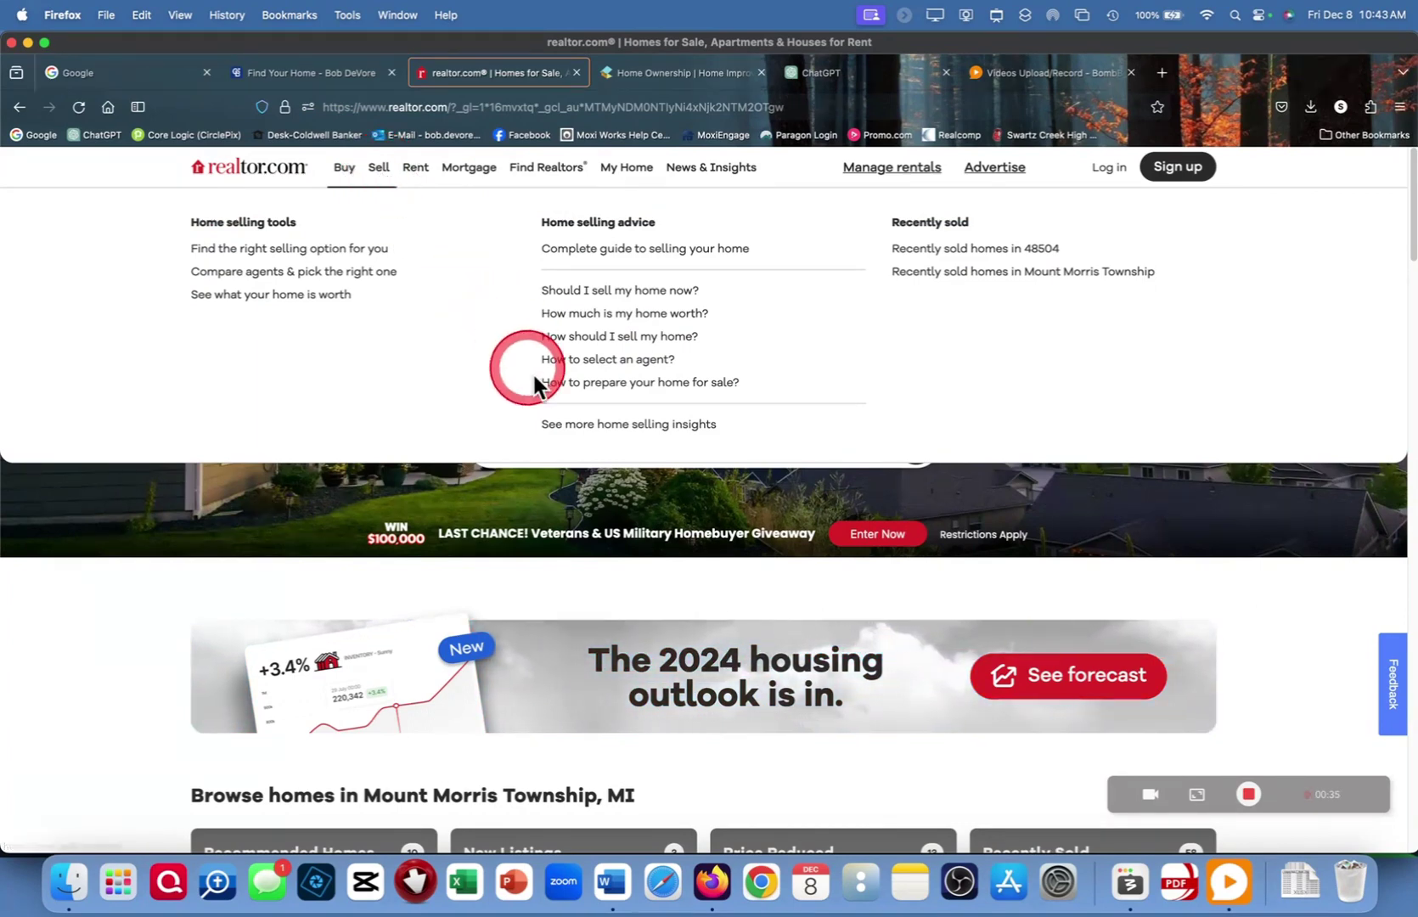
left_click(621, 439)
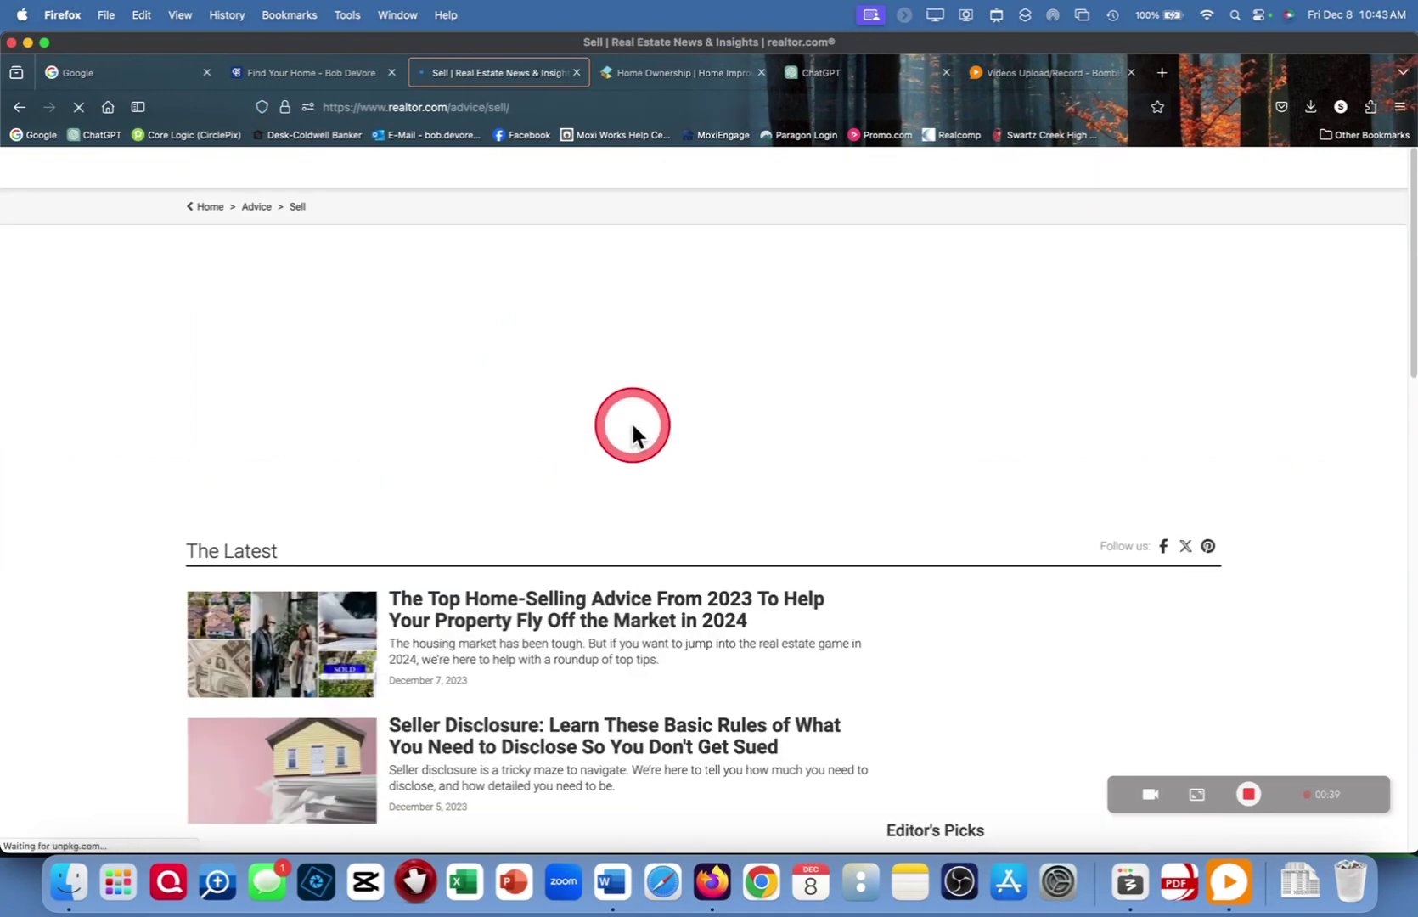
scroll(633, 432, "down", 2)
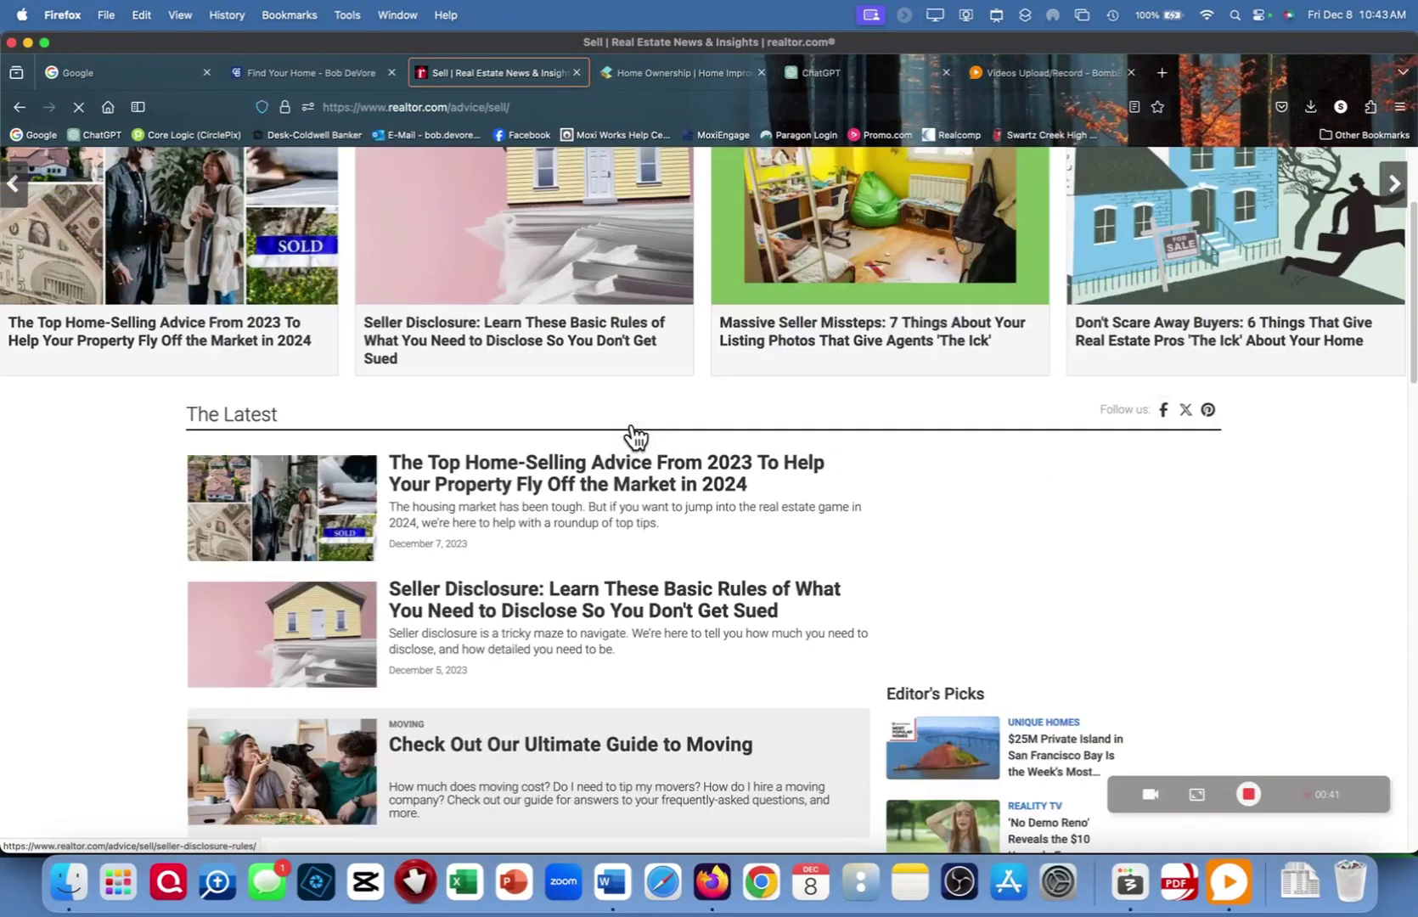
scroll(635, 434, "down", 3)
scroll(635, 435, "down", 3)
scroll(634, 434, "down", 3)
scroll(634, 435, "up", 4)
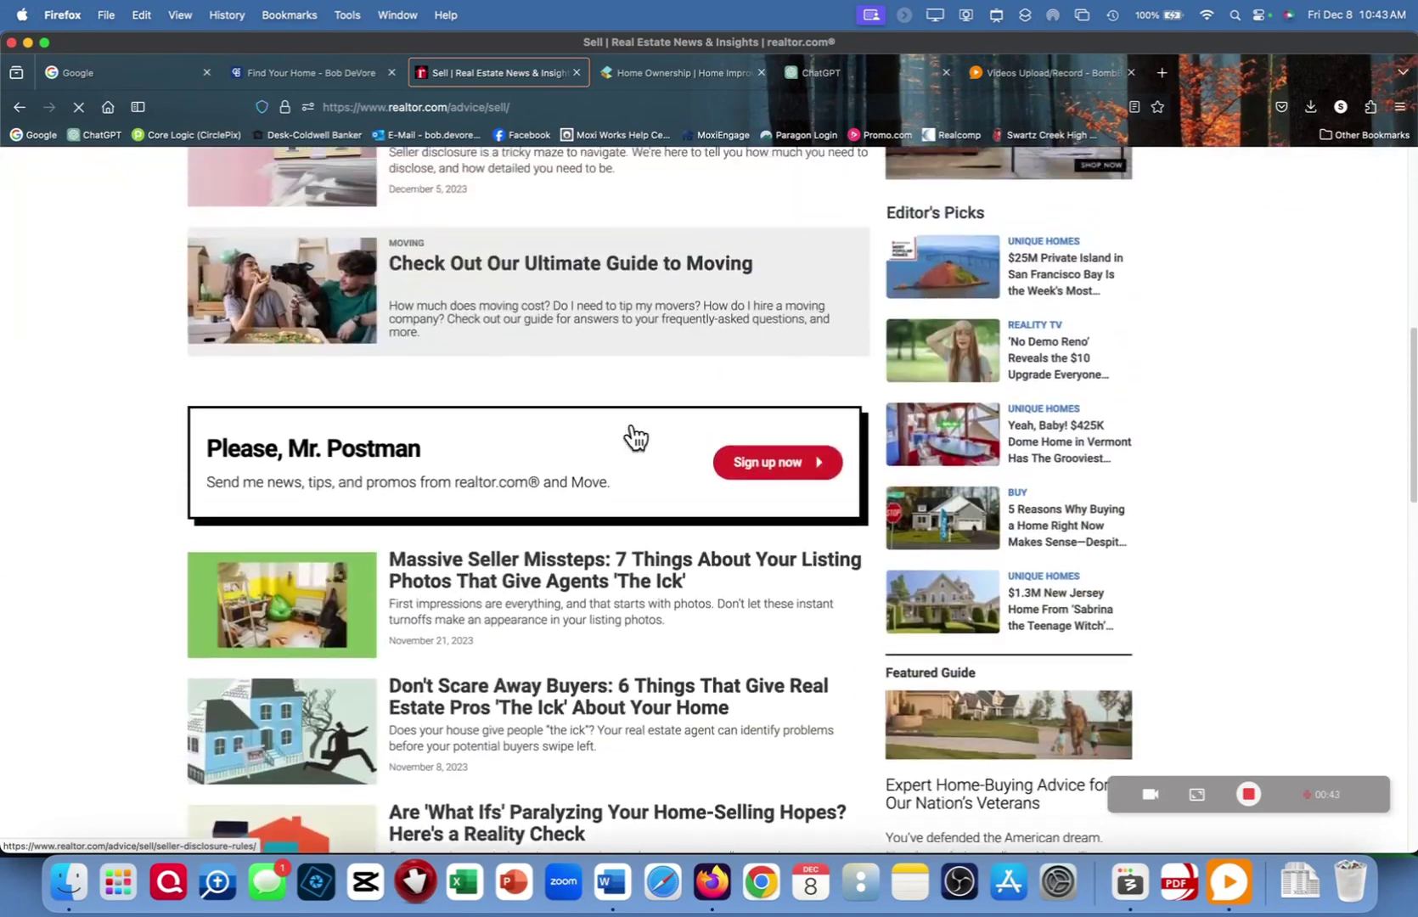
scroll(634, 436, "up", 4)
scroll(635, 434, "up", 3)
Copy the Seller Disclosure article's opening paragraph and question, then begin its Facebook share
left_click(560, 420)
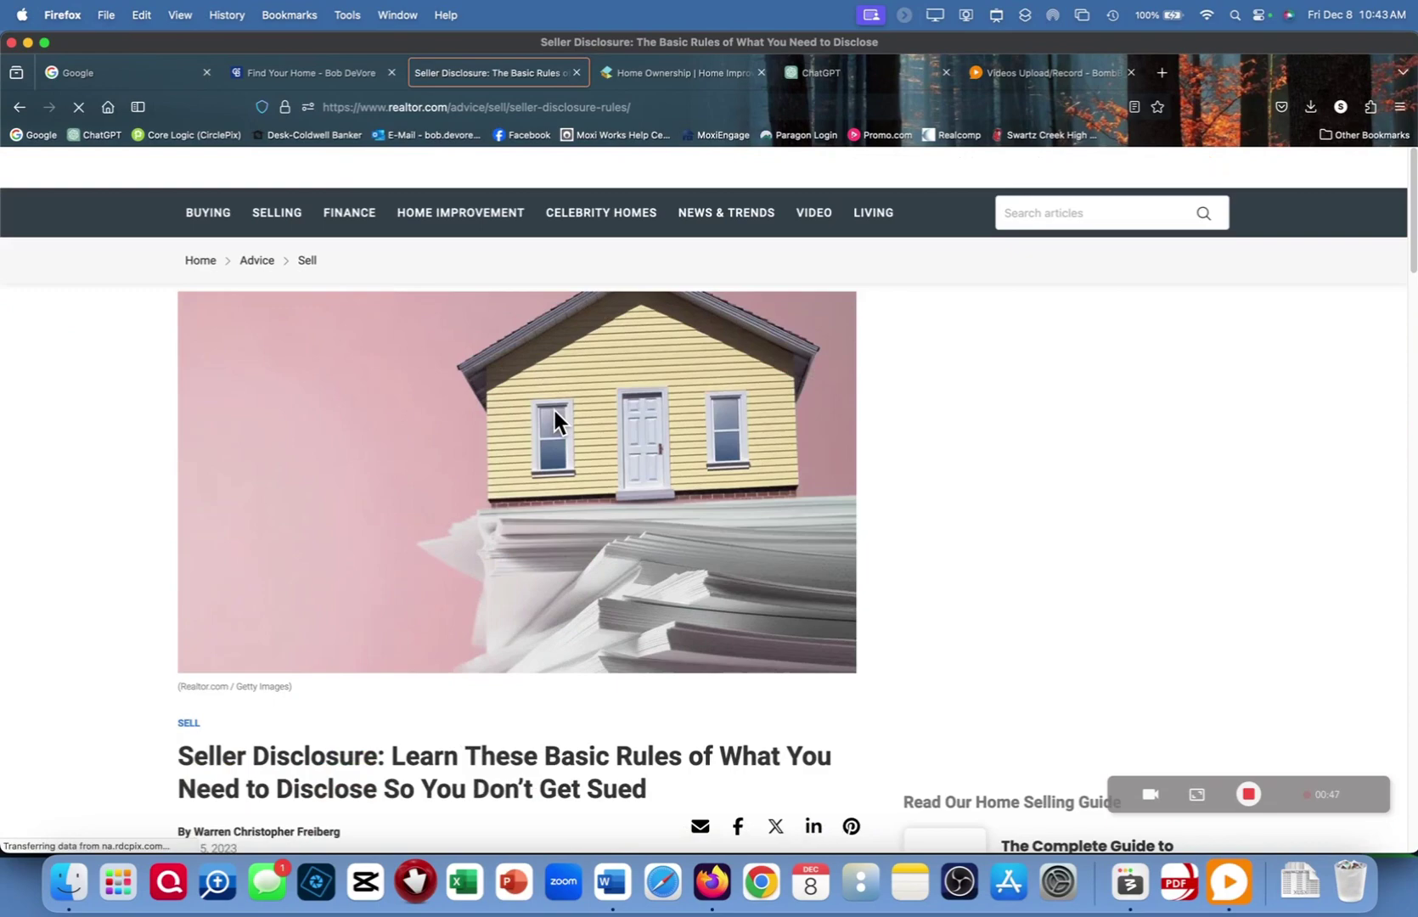
scroll(554, 406, "down", 3)
scroll(549, 406, "down", 3)
scroll(672, 338, "down", 1)
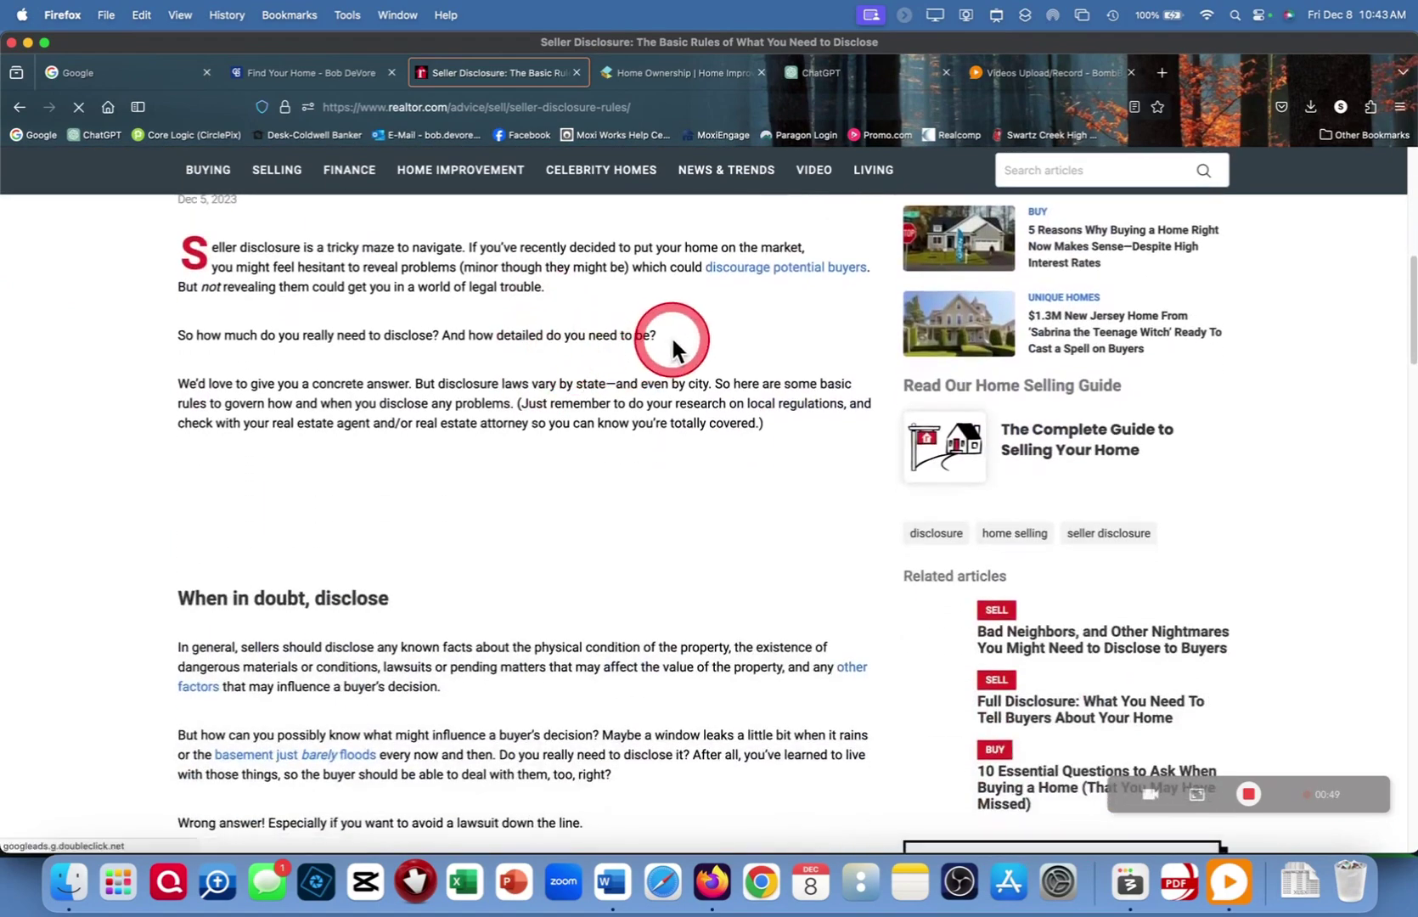
left_click_drag(674, 338, 186, 248)
key("super+c")
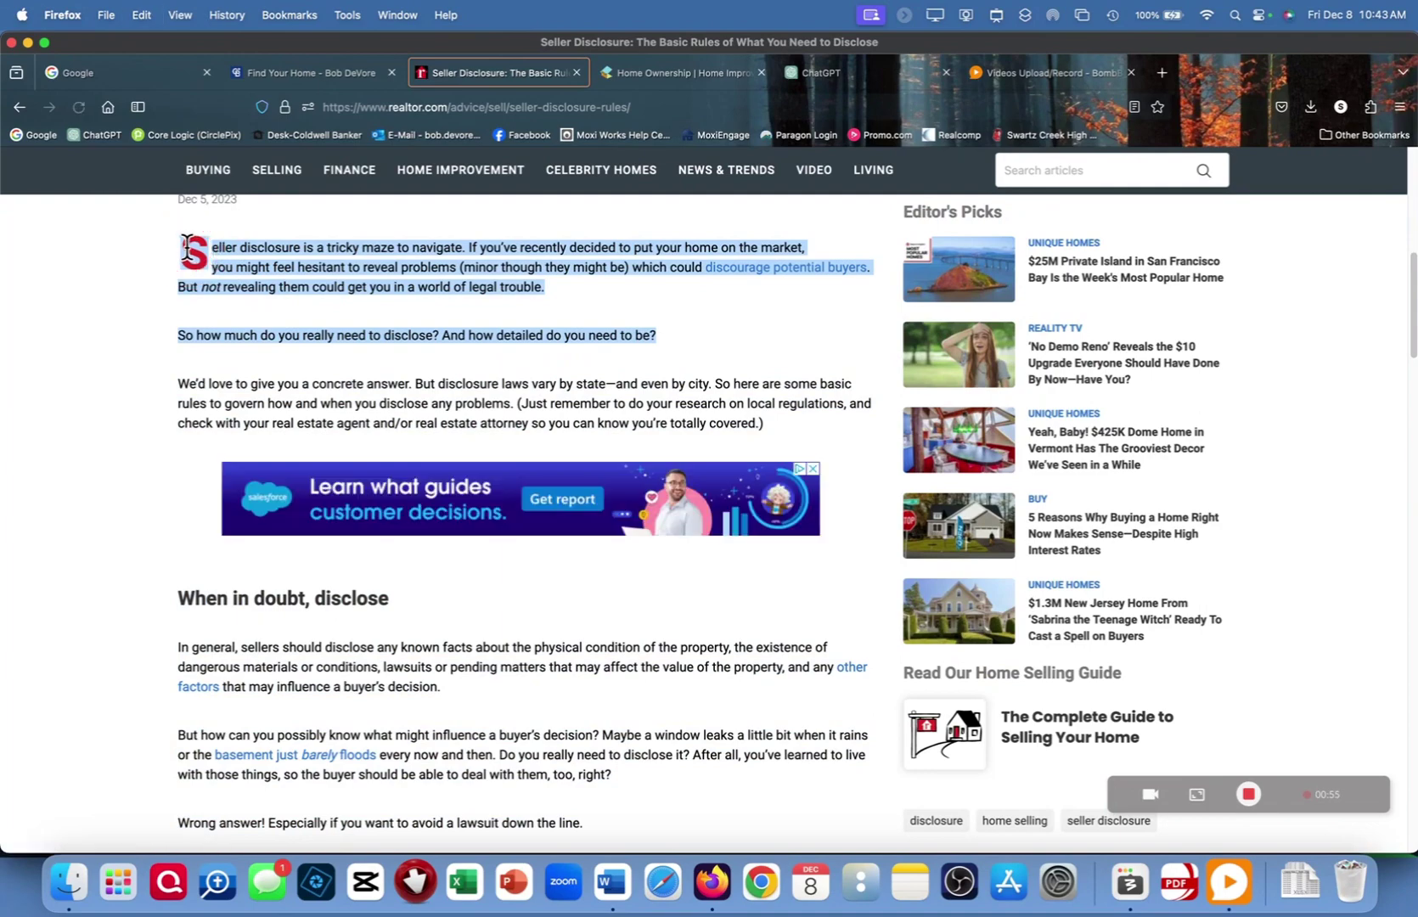
scroll(678, 338, "up", 5)
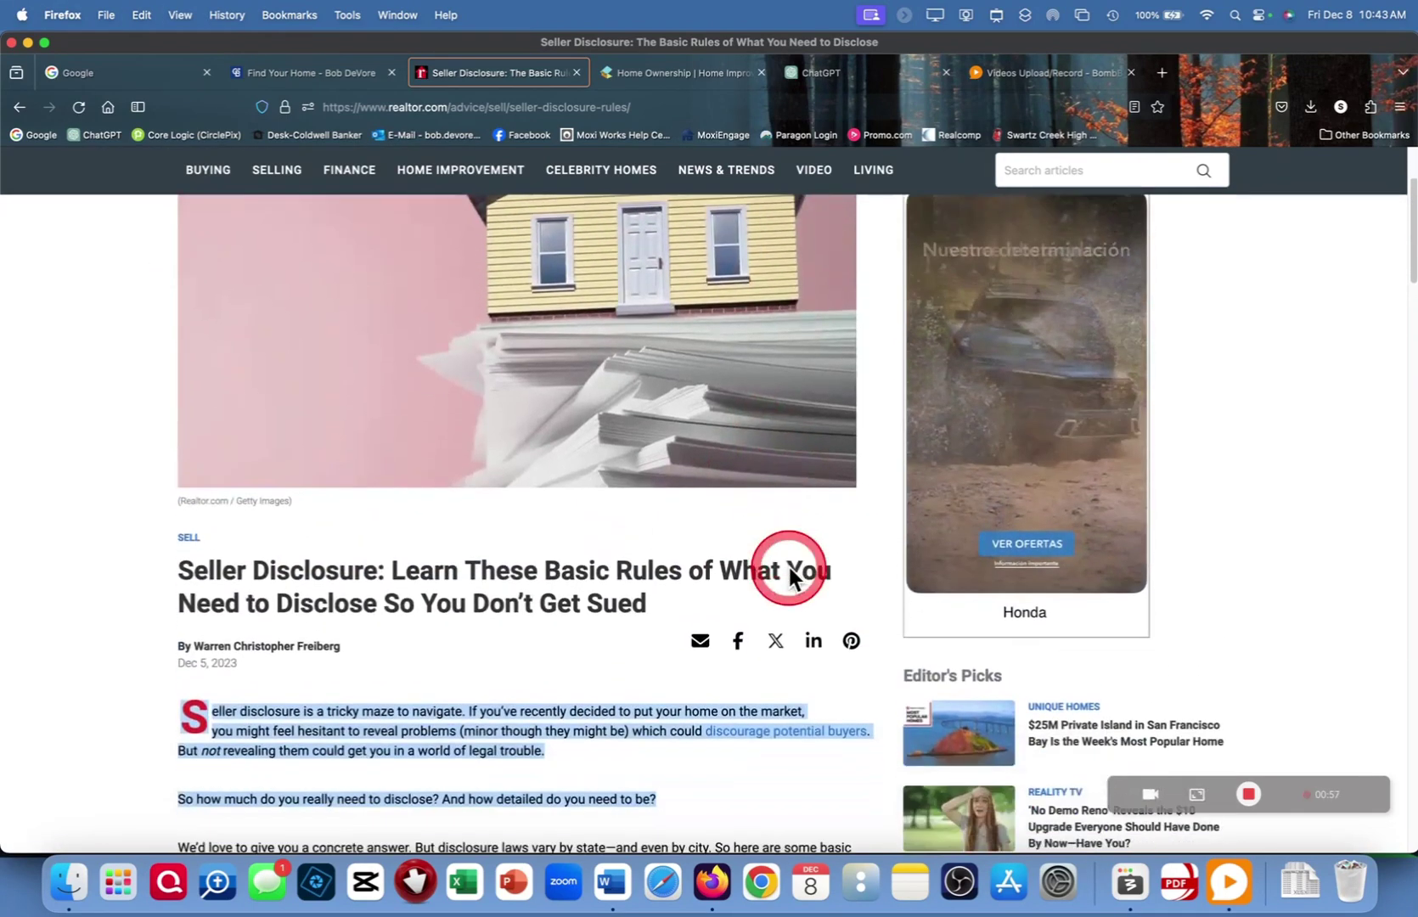
left_click(738, 572)
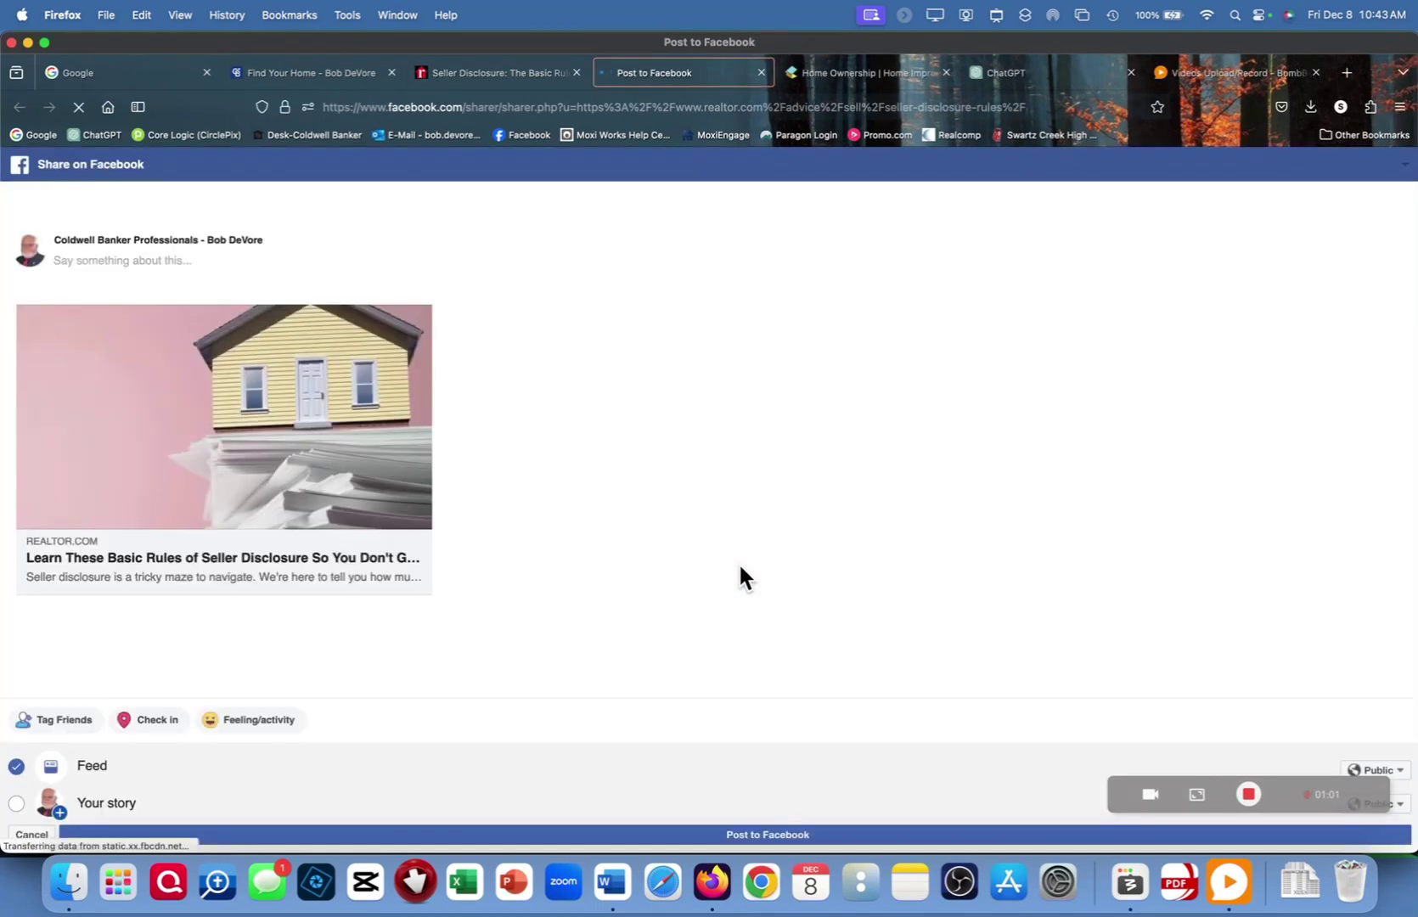
Post the seller-disclosure article to Facebook, captioned with the pasted opening paragraph
left_click(202, 260)
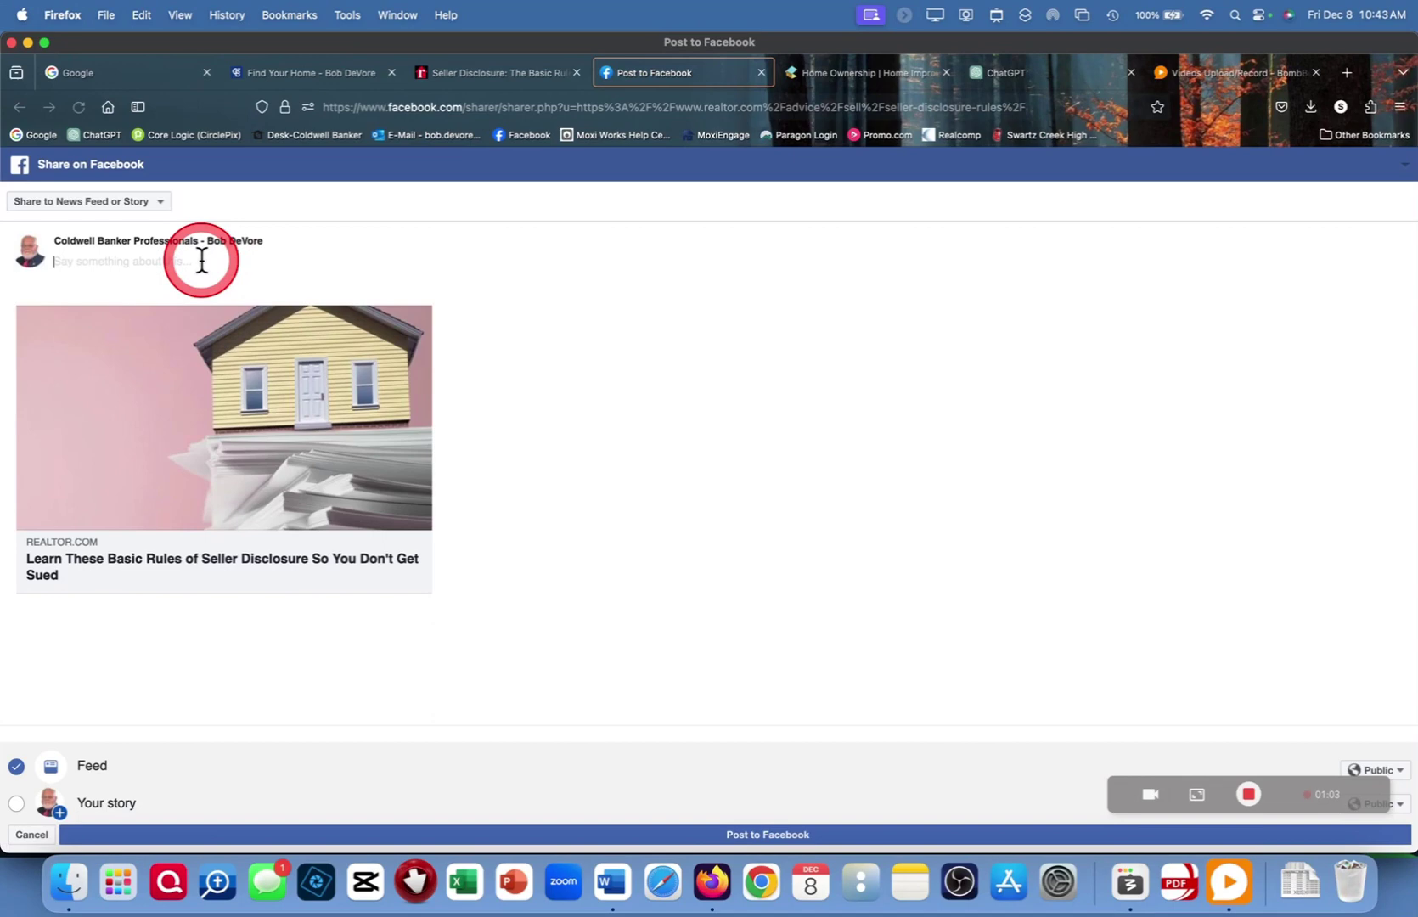
key("super+v")
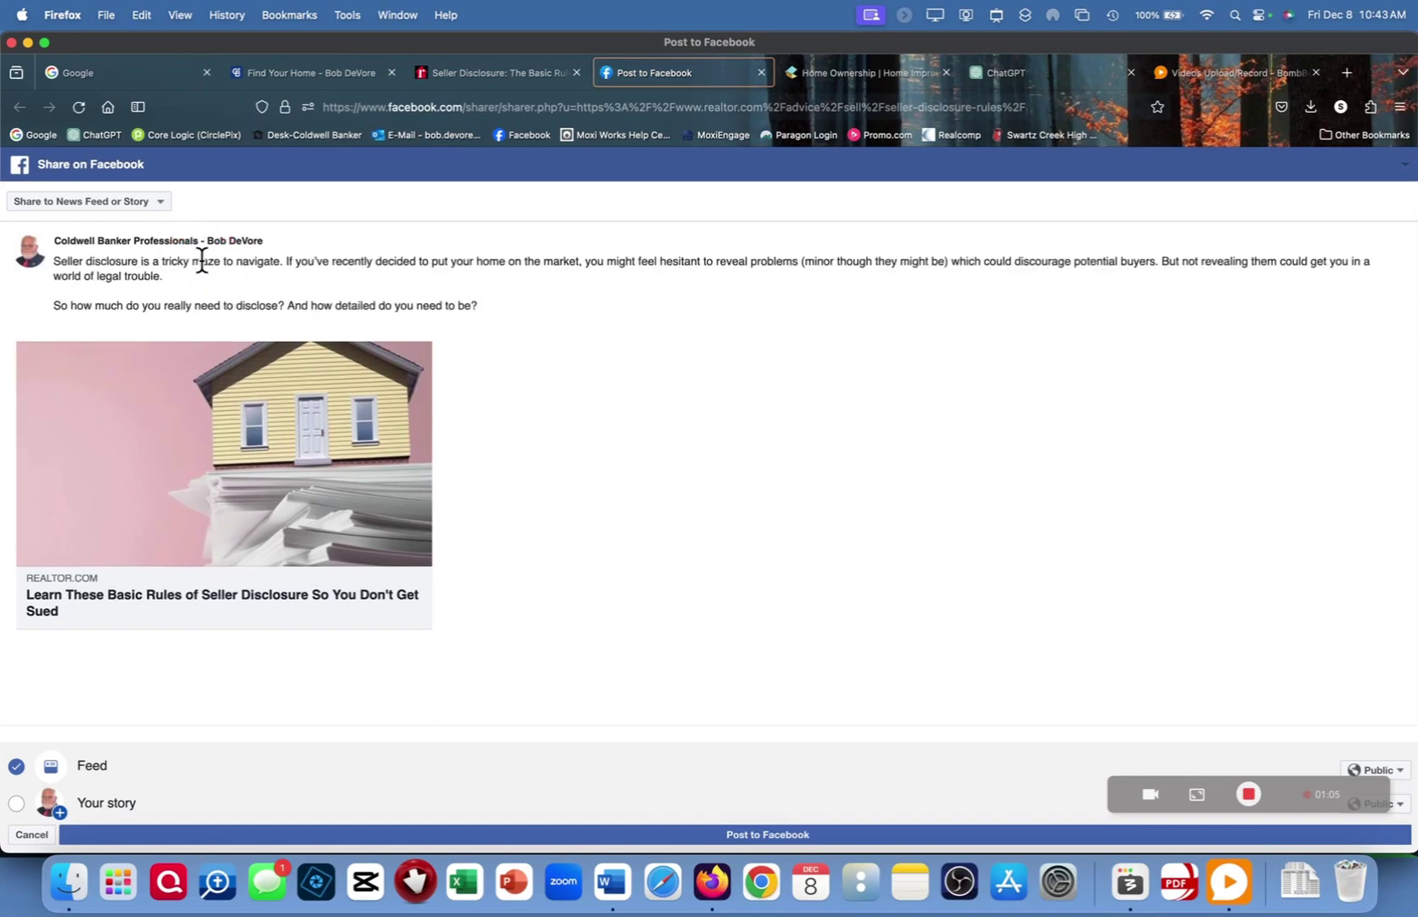
left_click(244, 294)
left_click(1219, 741)
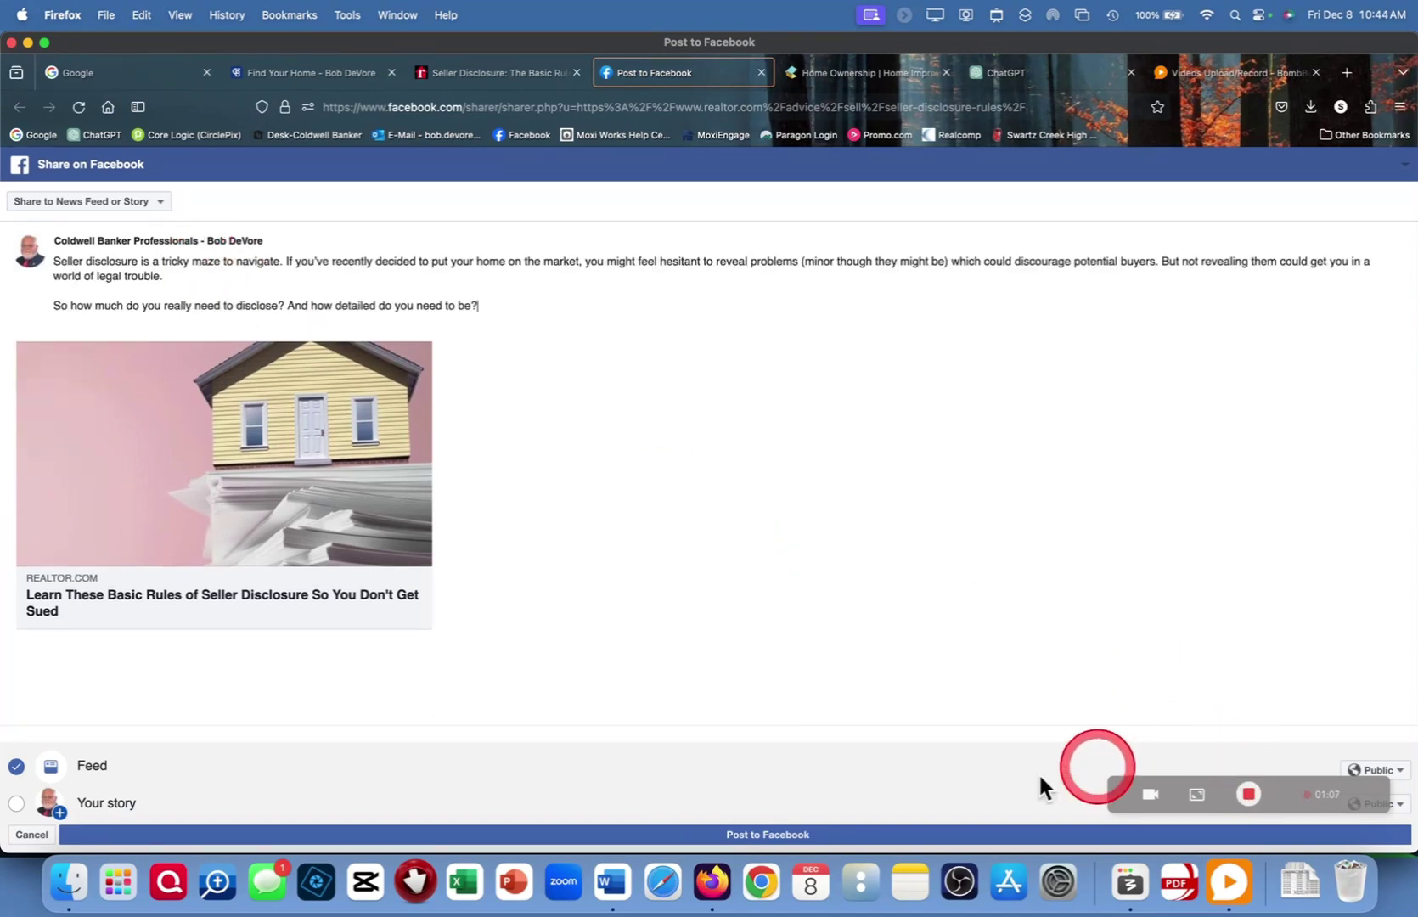
left_click(802, 834)
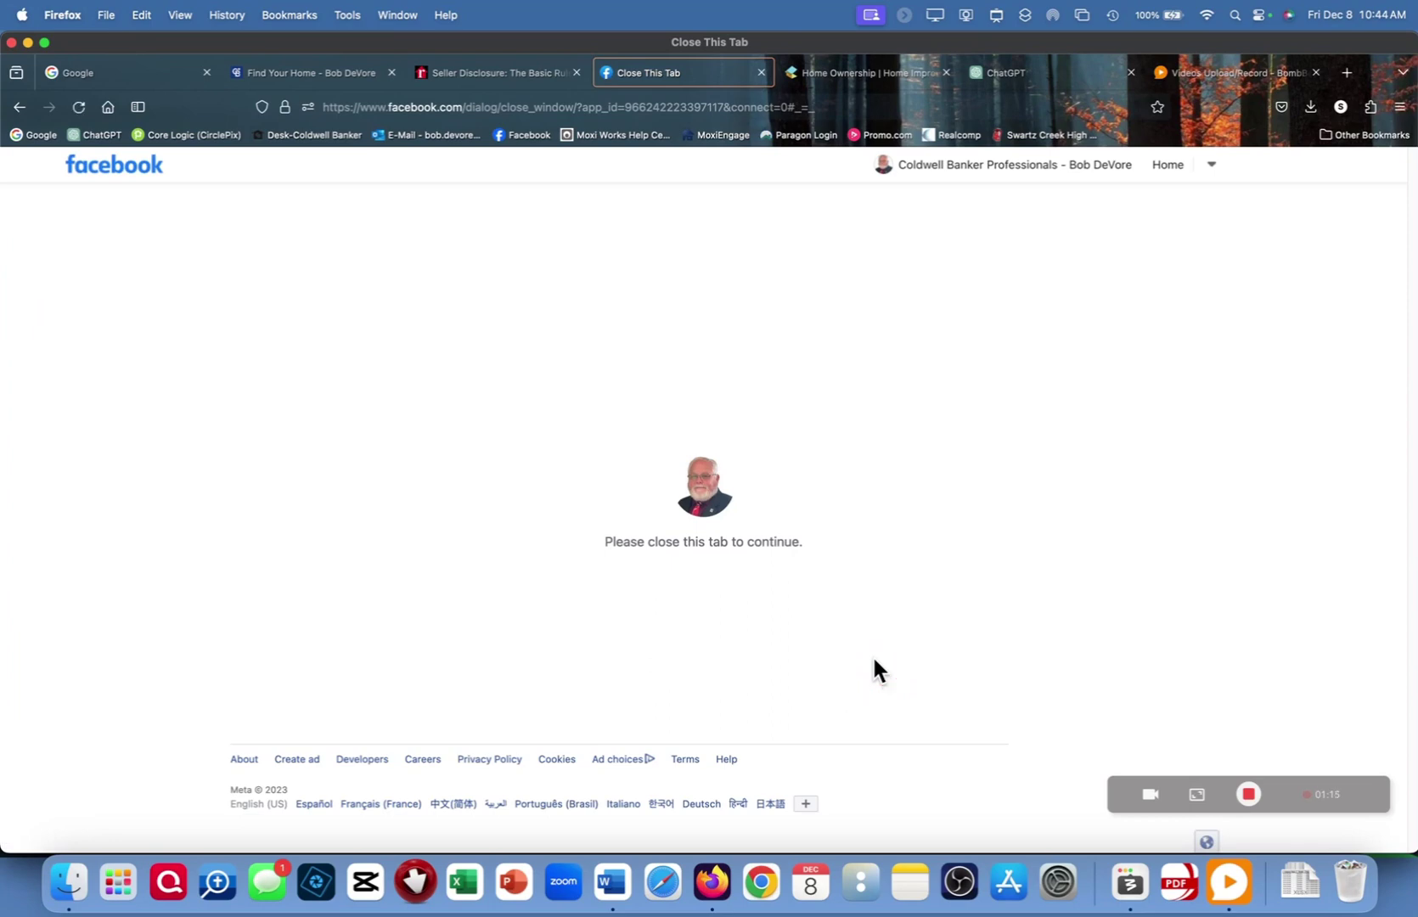
Post the seller-disclosure article link on X, closing the Facebook and X tabs afterward
left_click(763, 72)
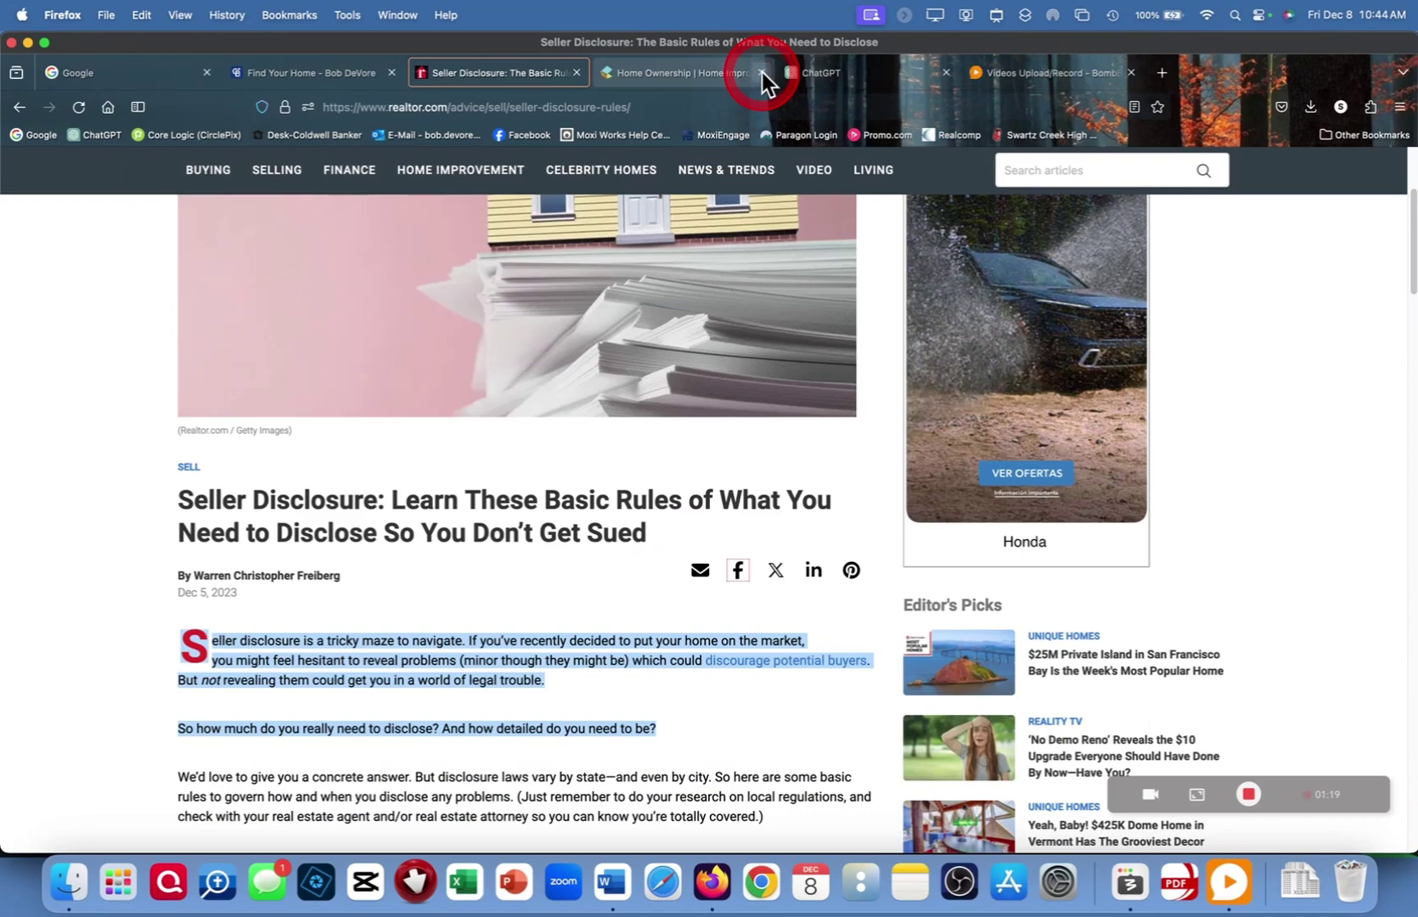
left_click(778, 573)
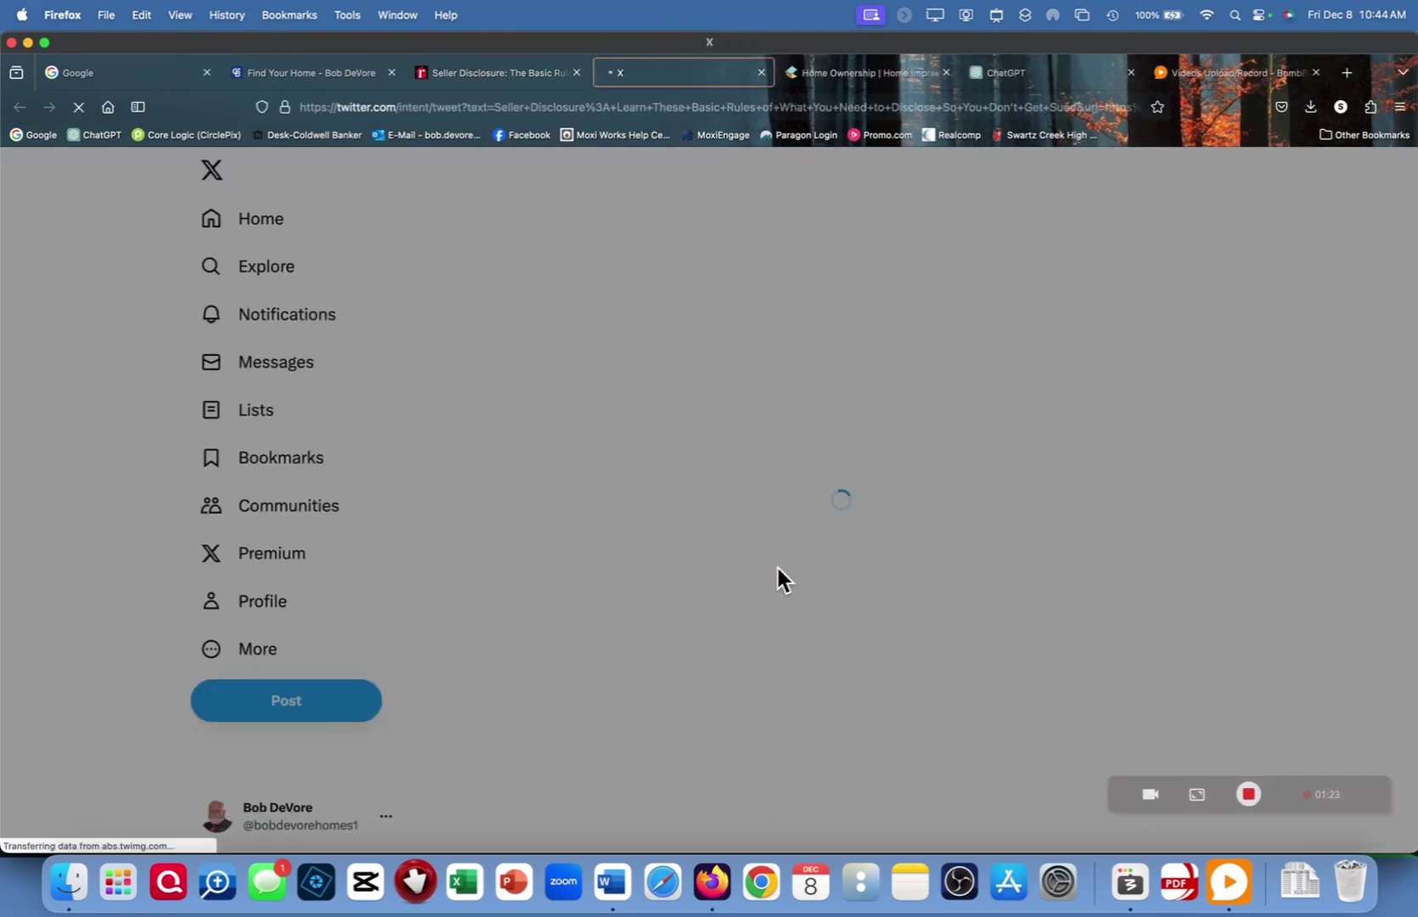
left_click(915, 390)
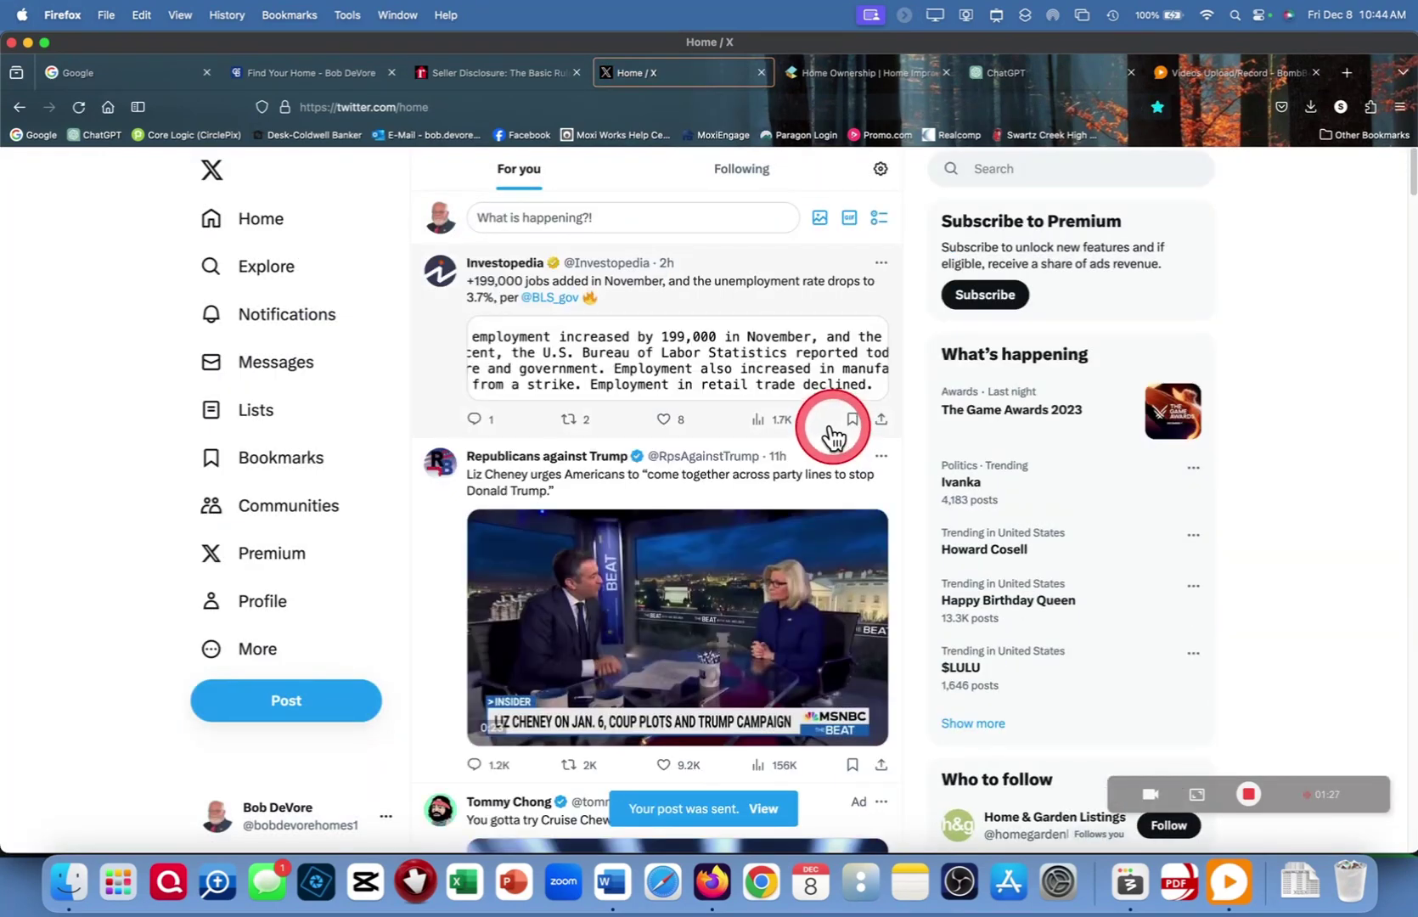
left_click(761, 72)
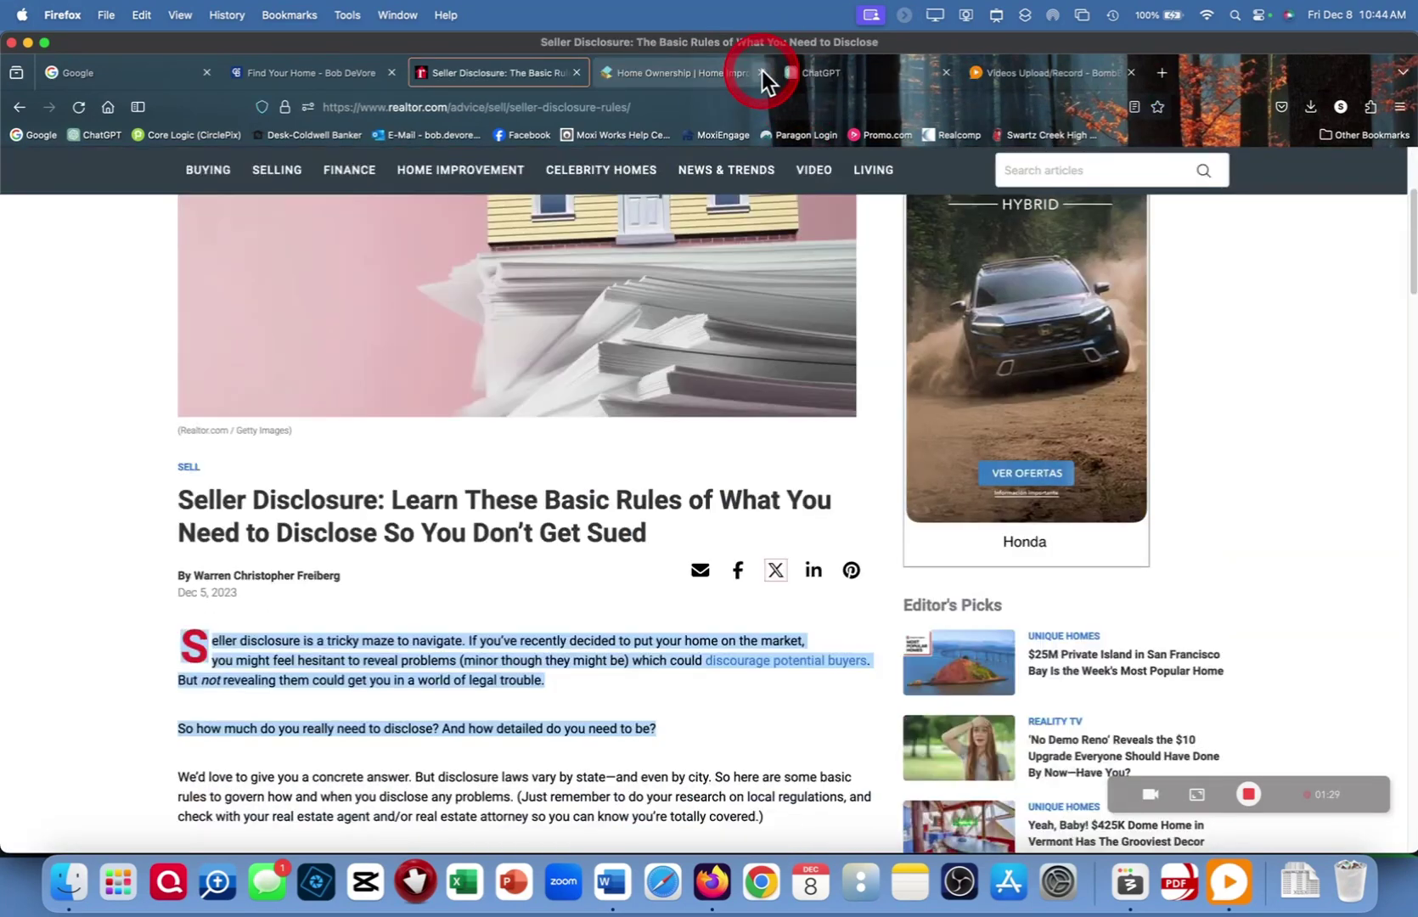
left_click(813, 572)
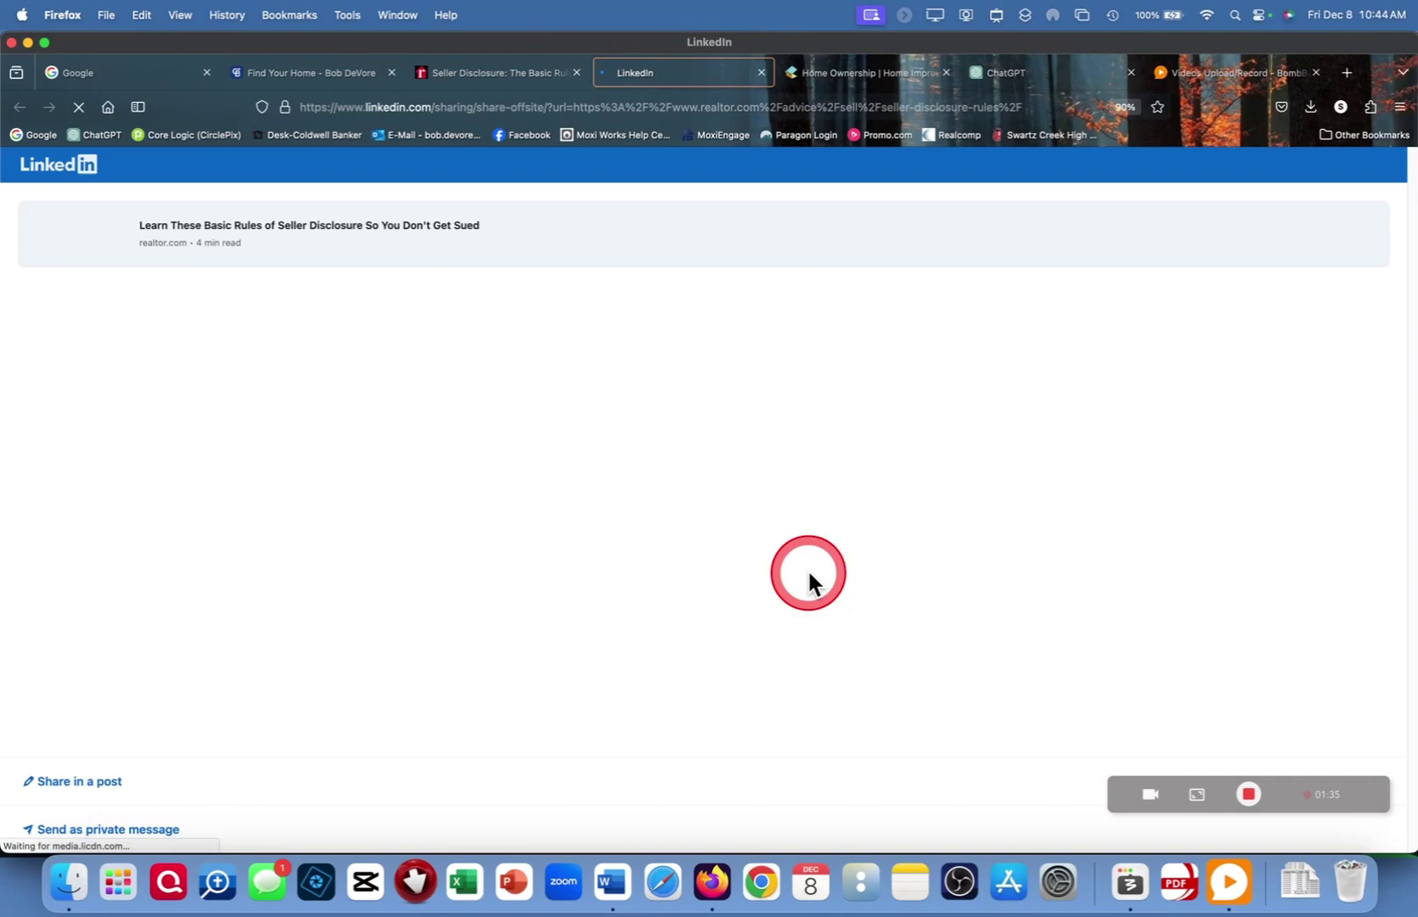
Publish the seller-disclosure article on LinkedIn with the pasted excerpt as the post text
left_click(79, 781)
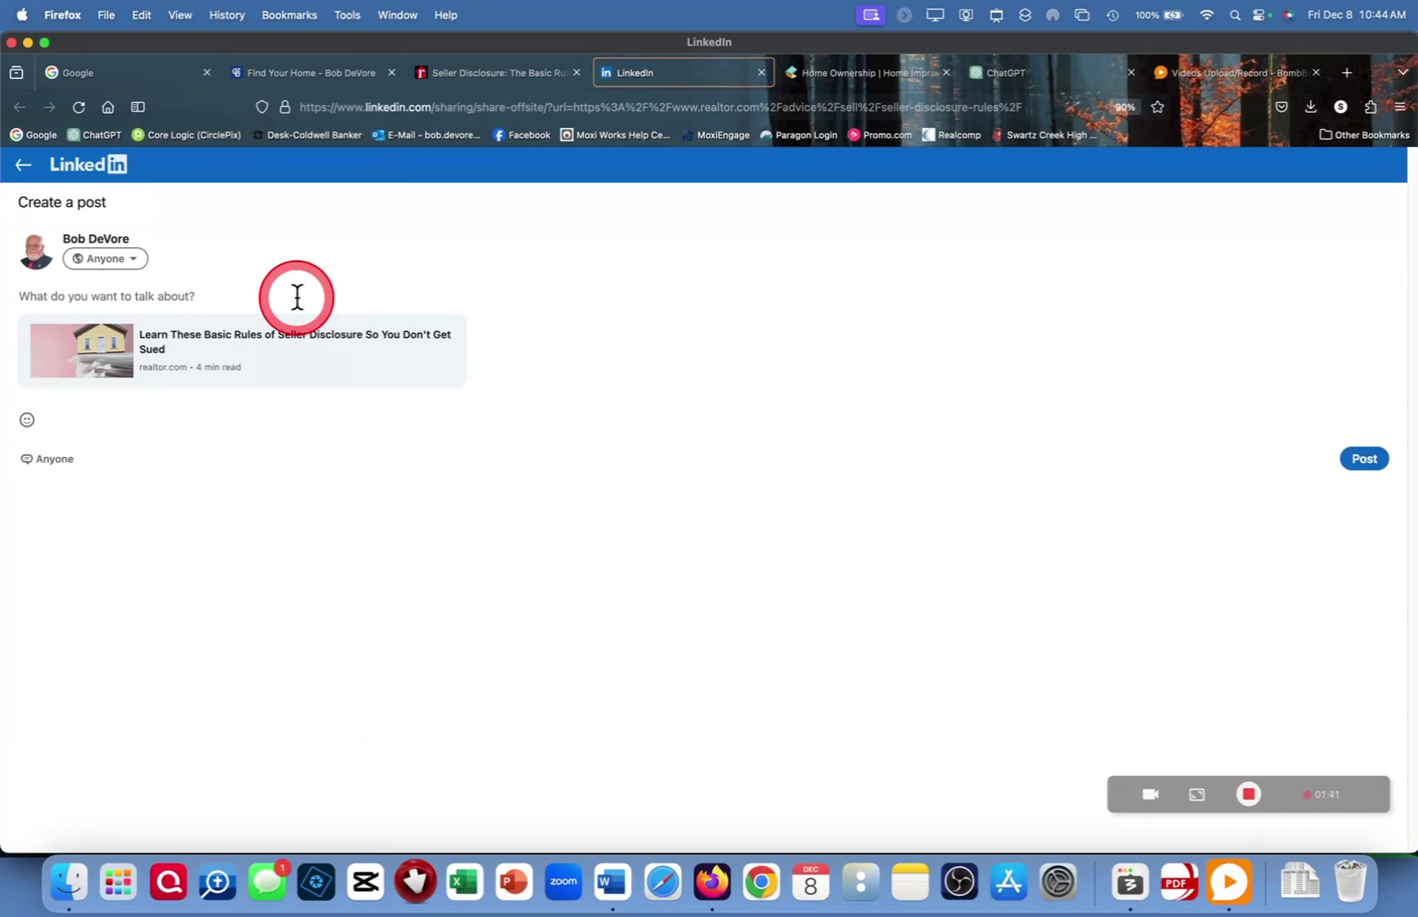
type("Seller disclosure is a tricky maze to navigate. If you've recently decided to put your home on the market, you might feel hesitant to reveal problems (minor though they might be) which could discourage potential buyers. But not revealing them could get you in a world of legal trouble. So how much do you really need to disclose? And how detailed do you need to be?")
left_click(931, 472)
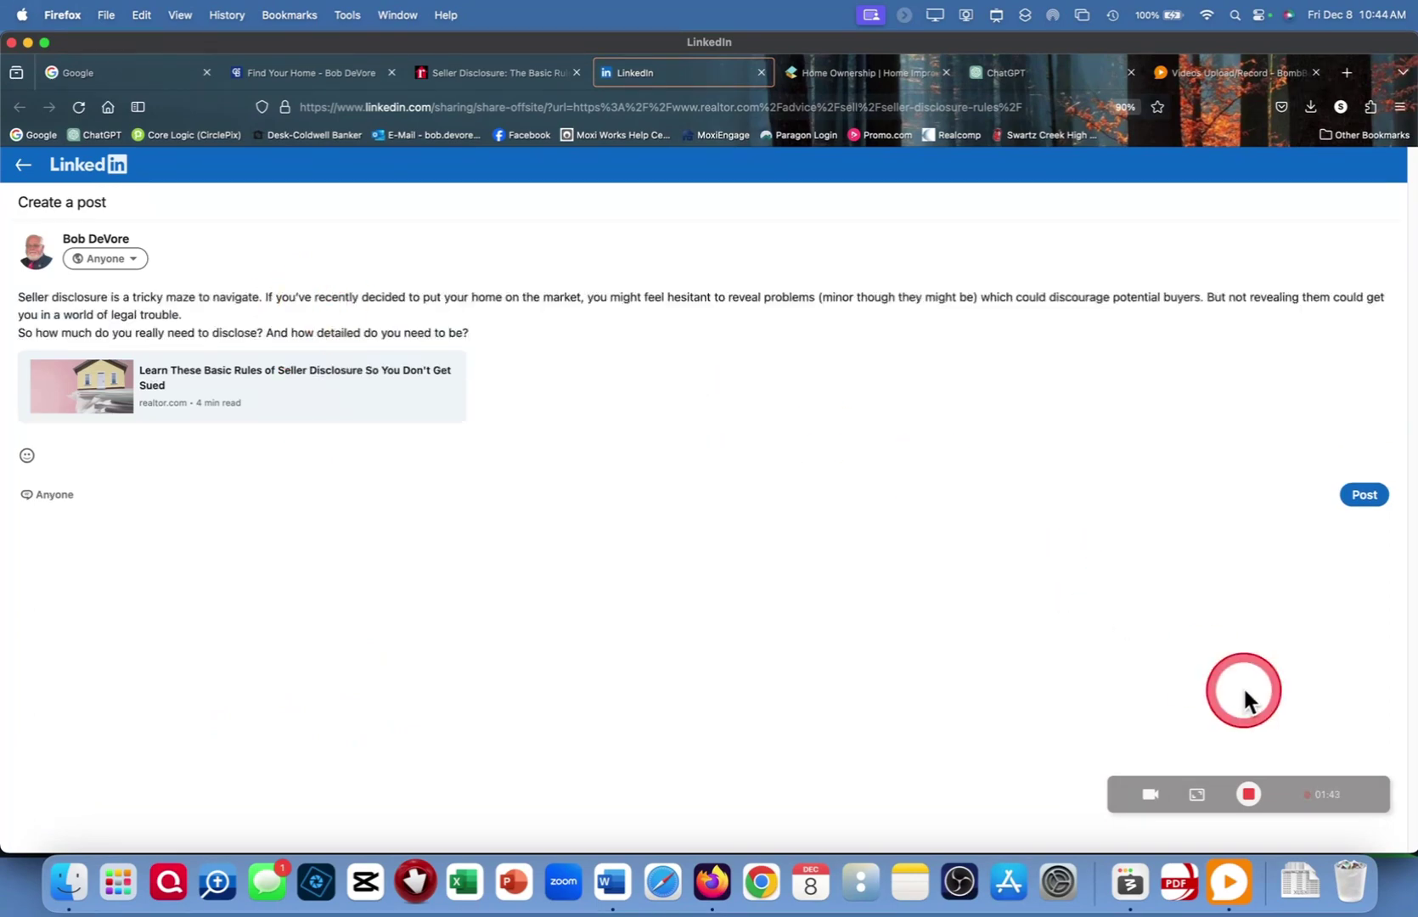
left_click(1364, 495)
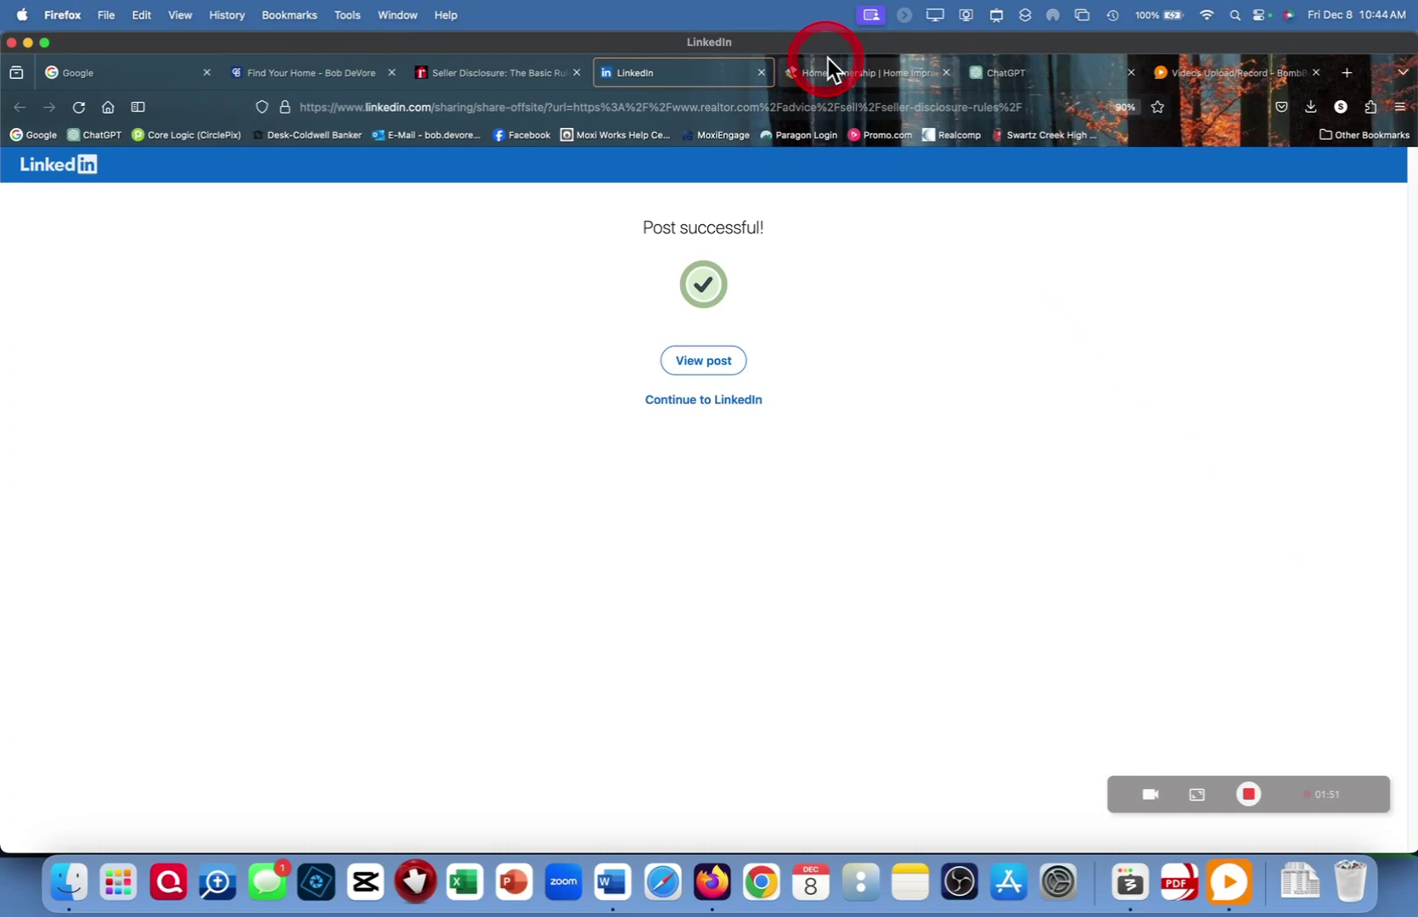
Open HouseLogic's 'A Fall Checklist of 10 Things' article and select its opening paragraph
left_click(858, 71)
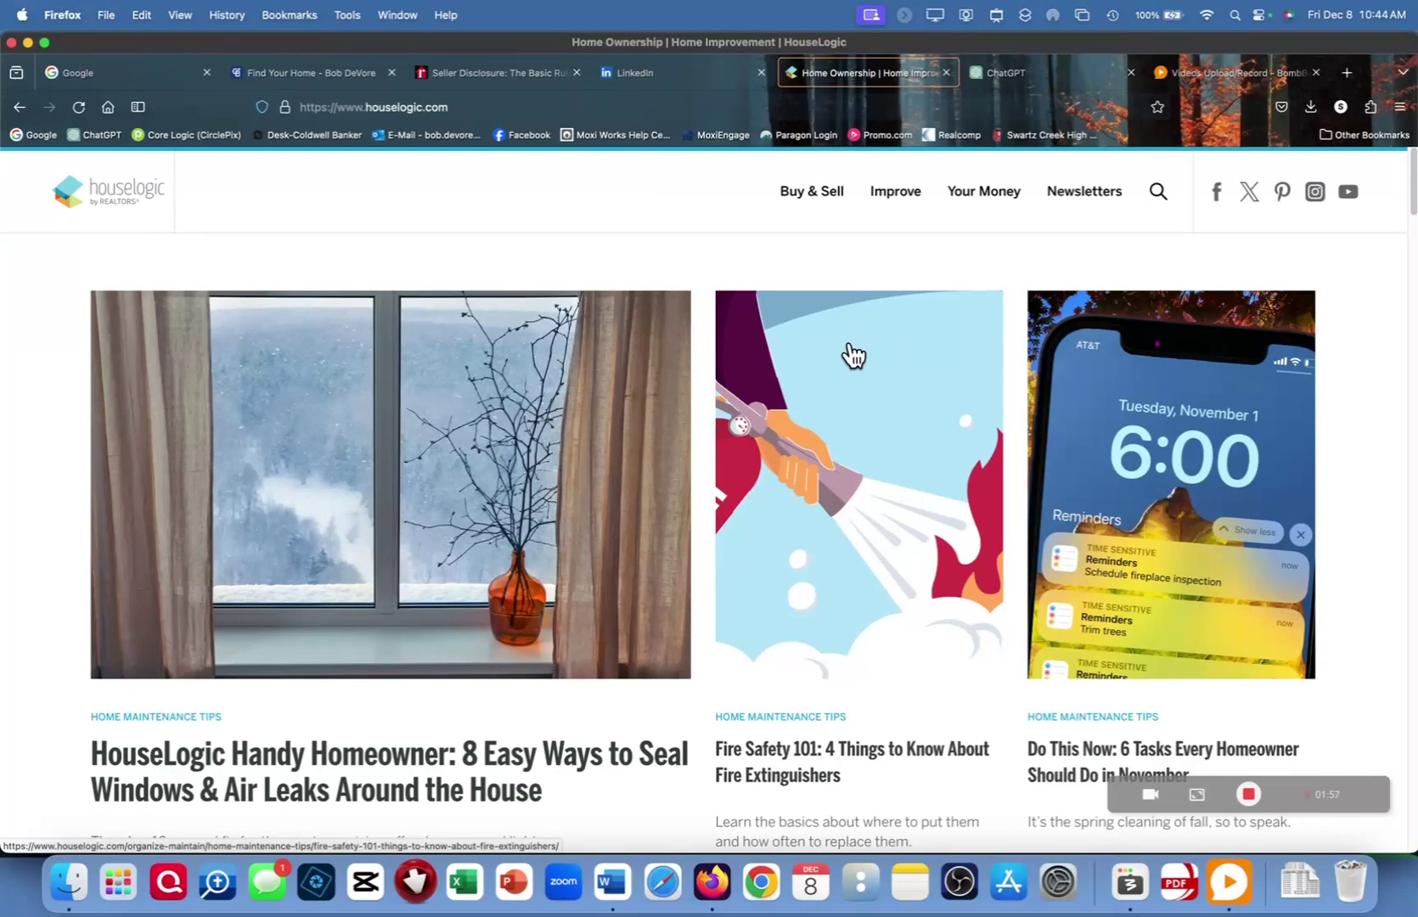
scroll(899, 474, "down", 3)
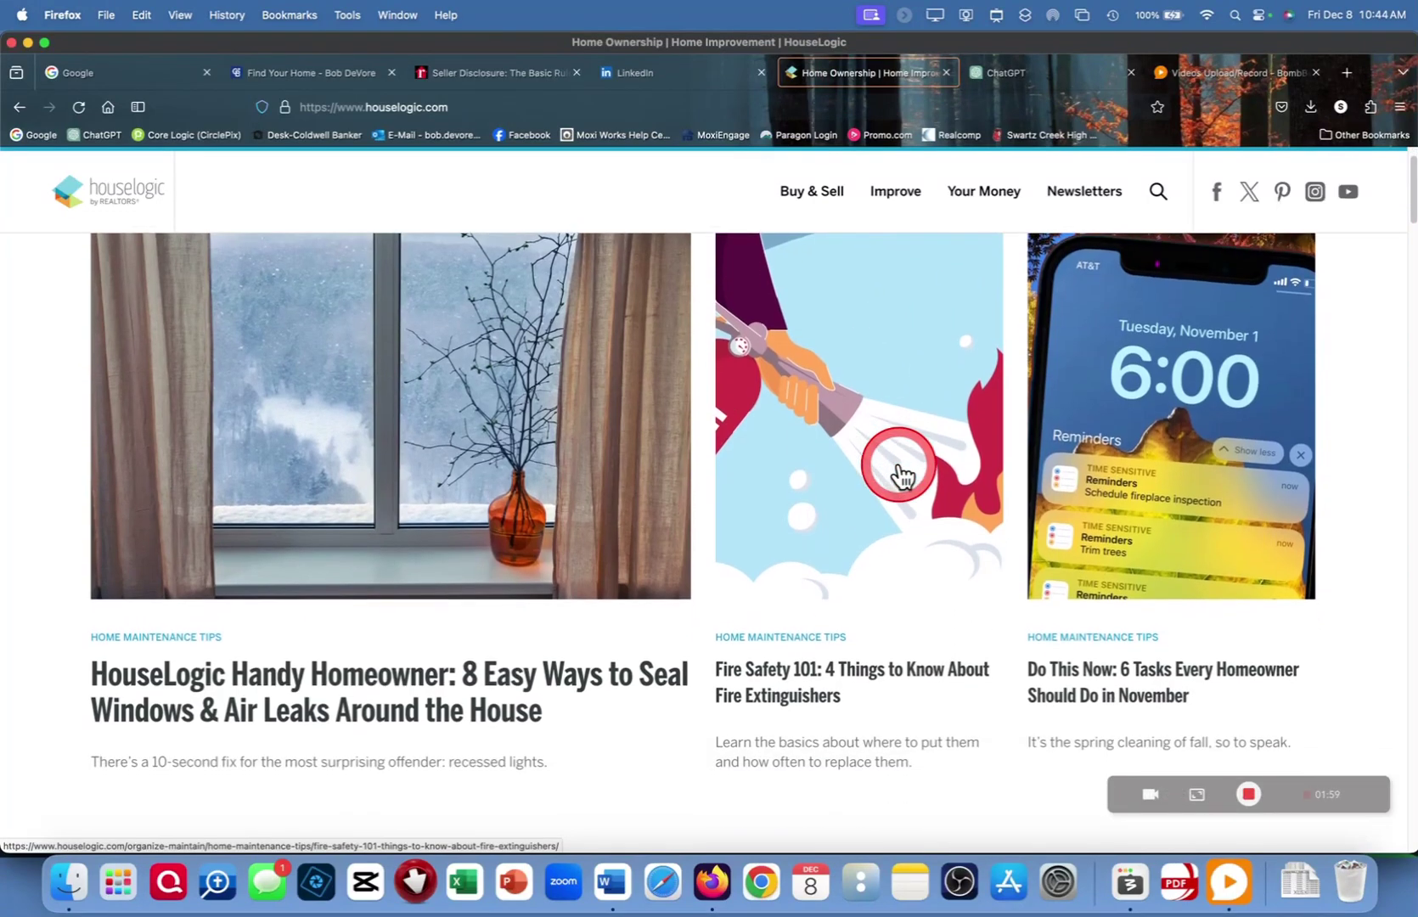
scroll(899, 475, "down", 5)
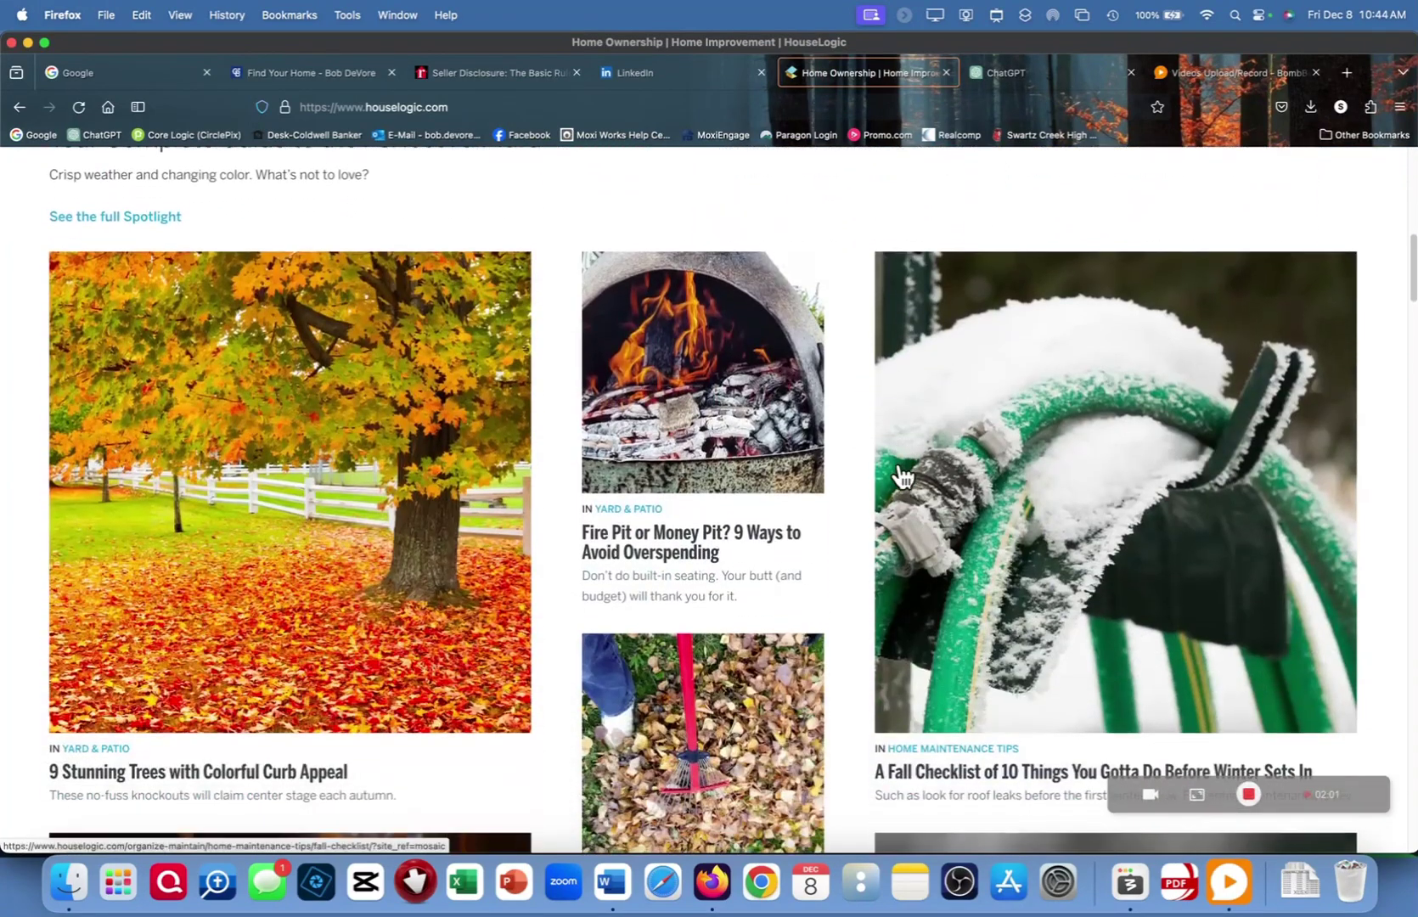
scroll(900, 473, "down", 1)
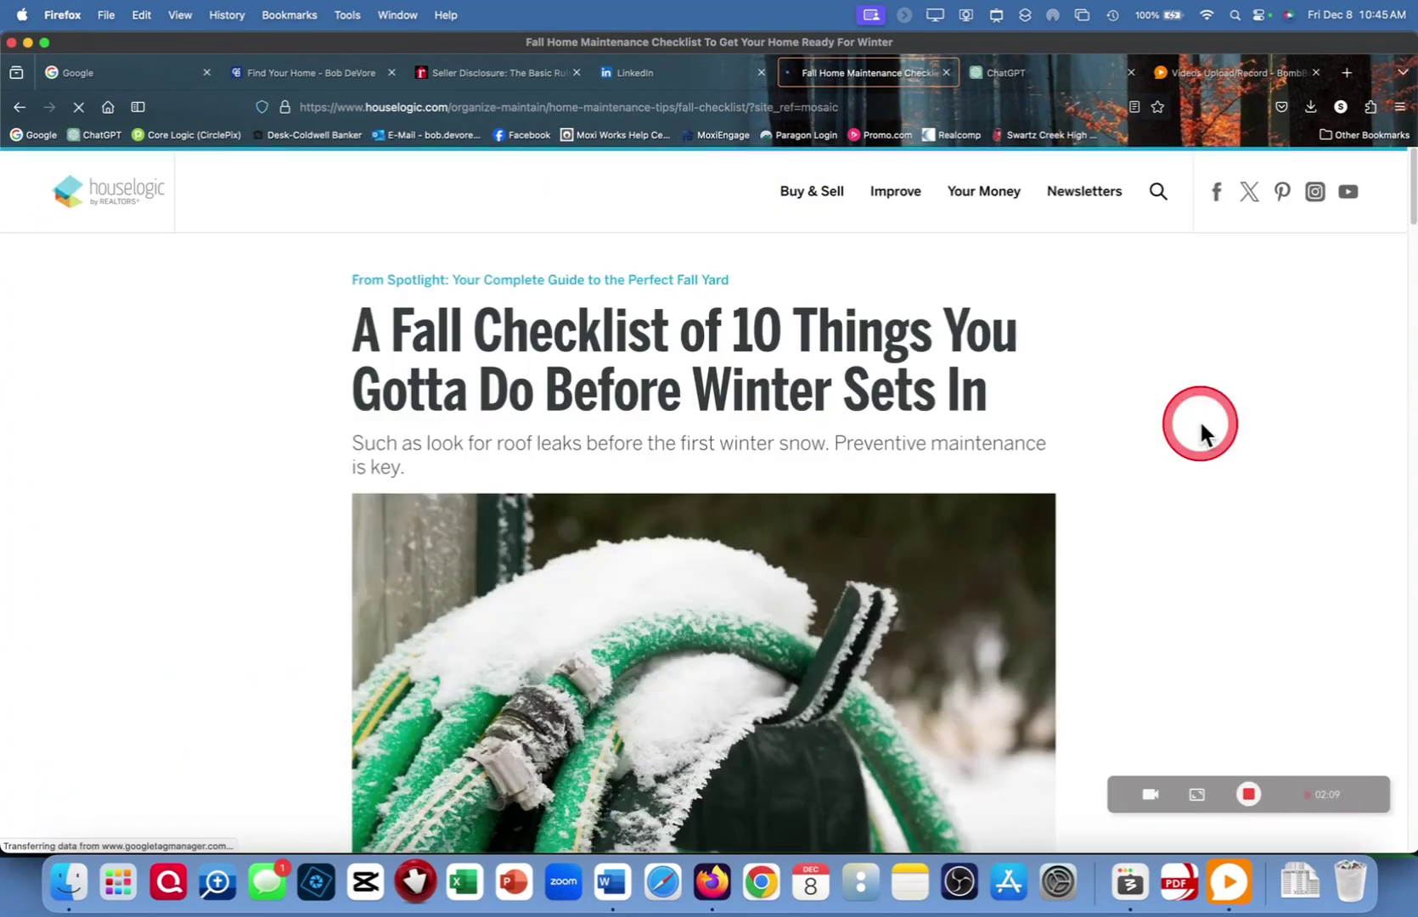
scroll(1199, 419, "down", 5)
scroll(1199, 419, "down", 2)
scroll(1199, 419, "down", 1)
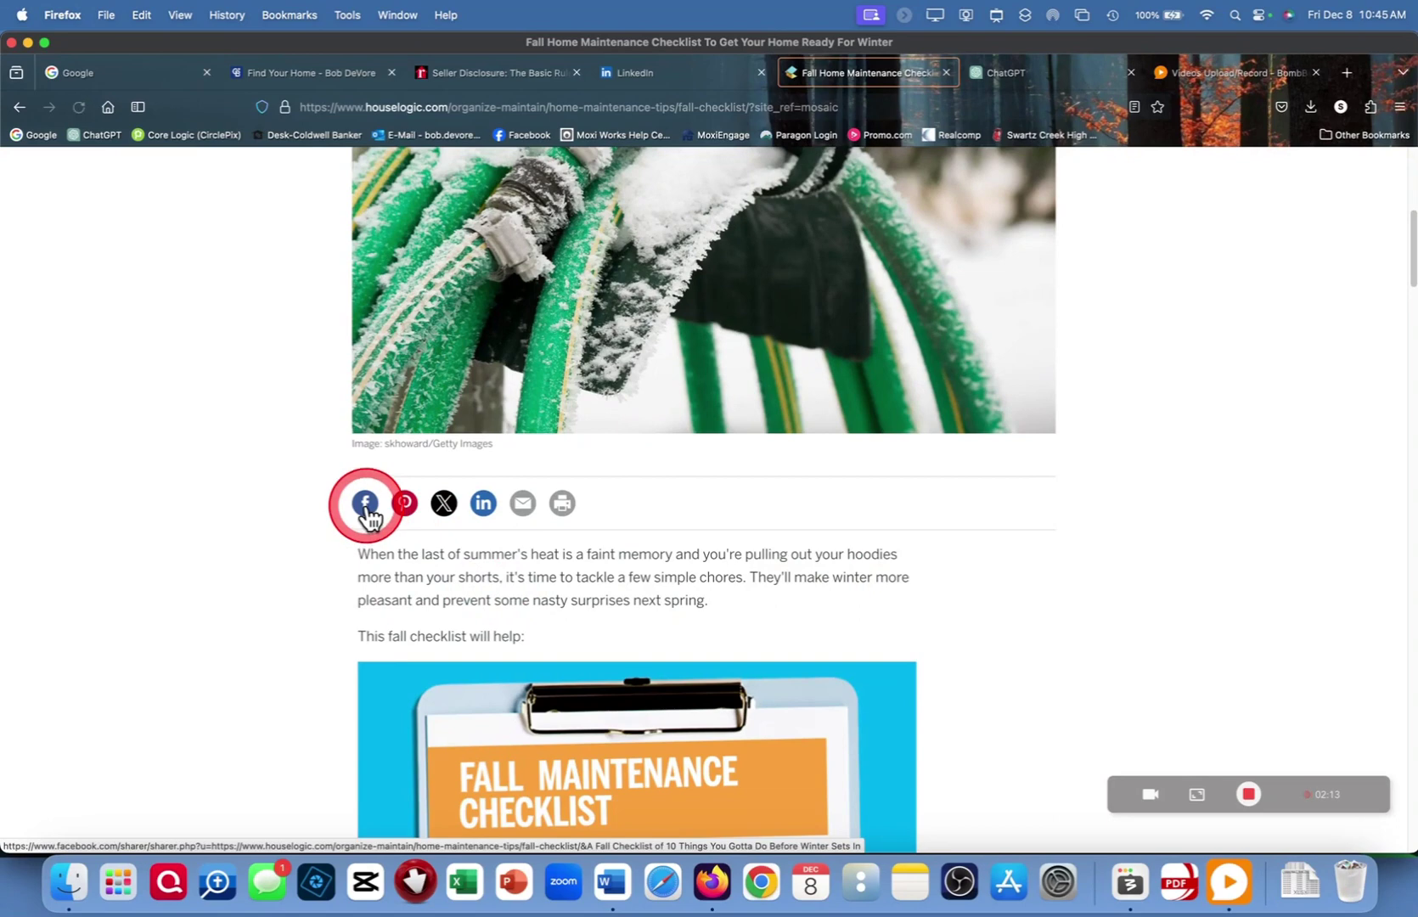
left_click_drag(358, 554, 792, 620)
key("super+c")
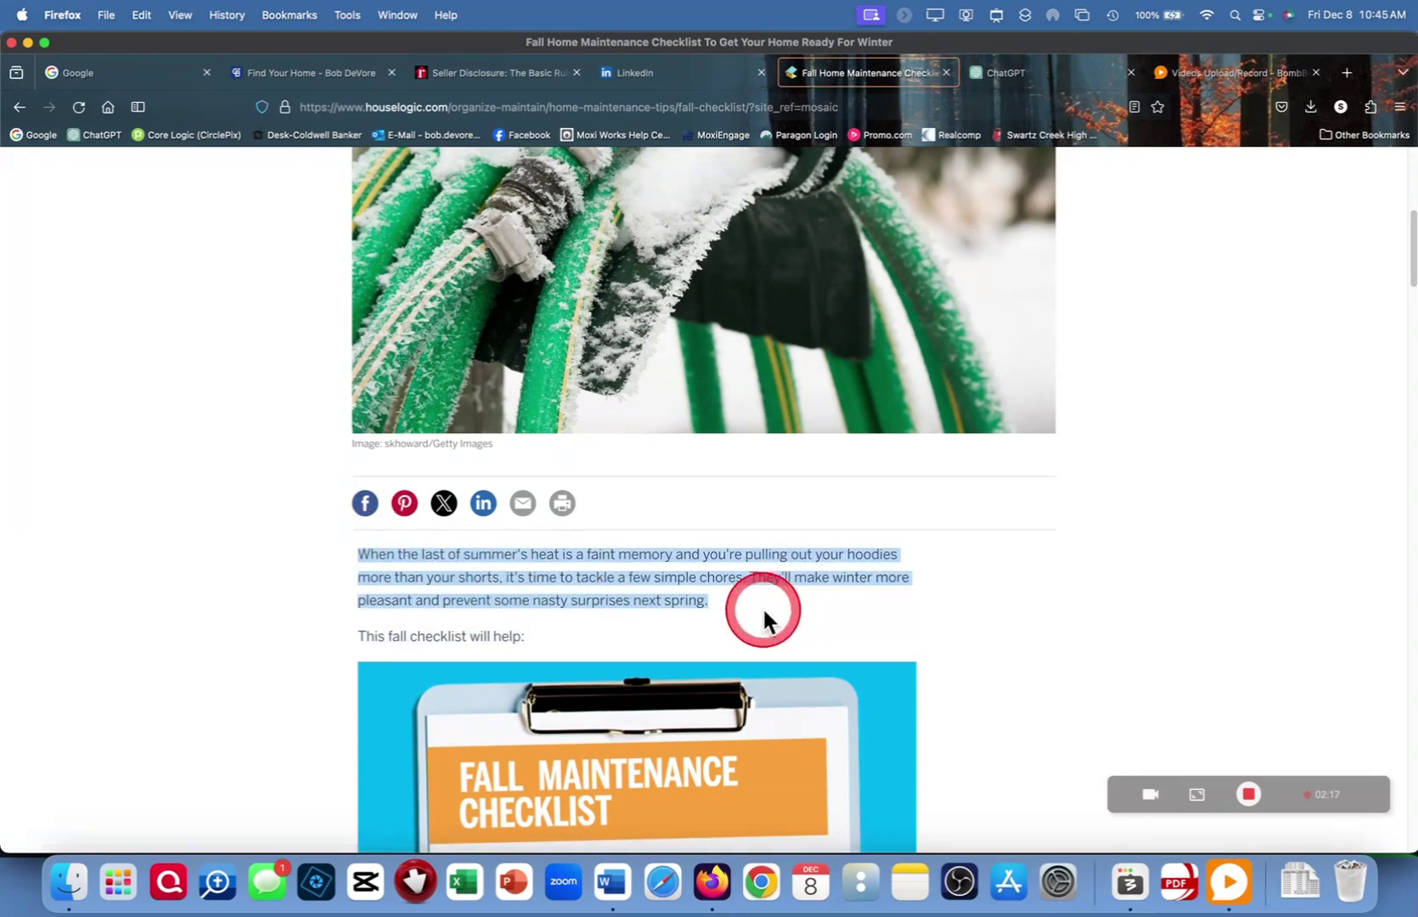
Share the fall checklist article to the Facebook feed with its opening paragraph as the message
left_click(366, 504)
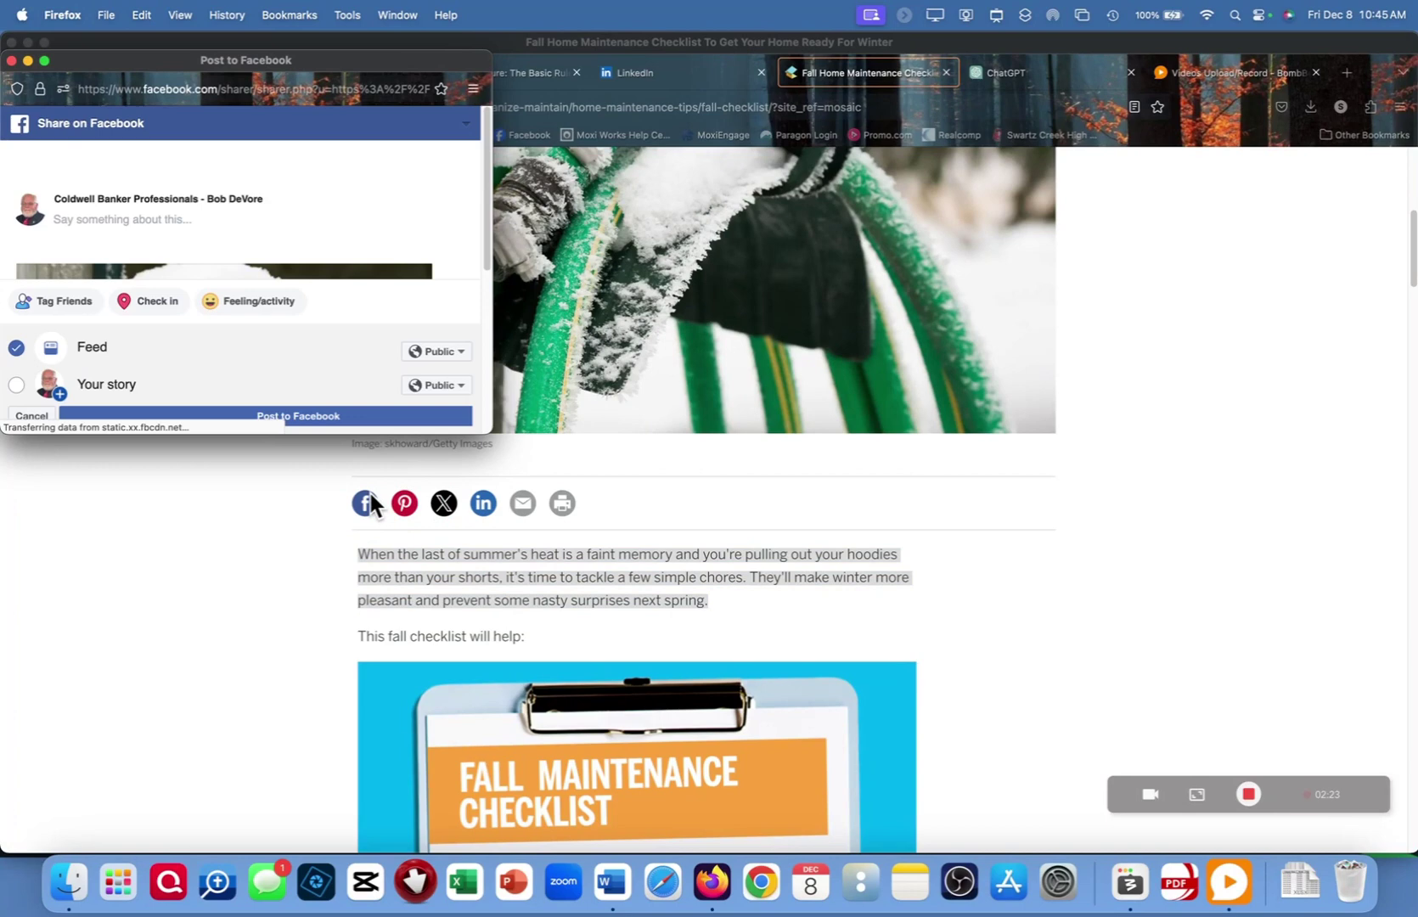
left_click(214, 231)
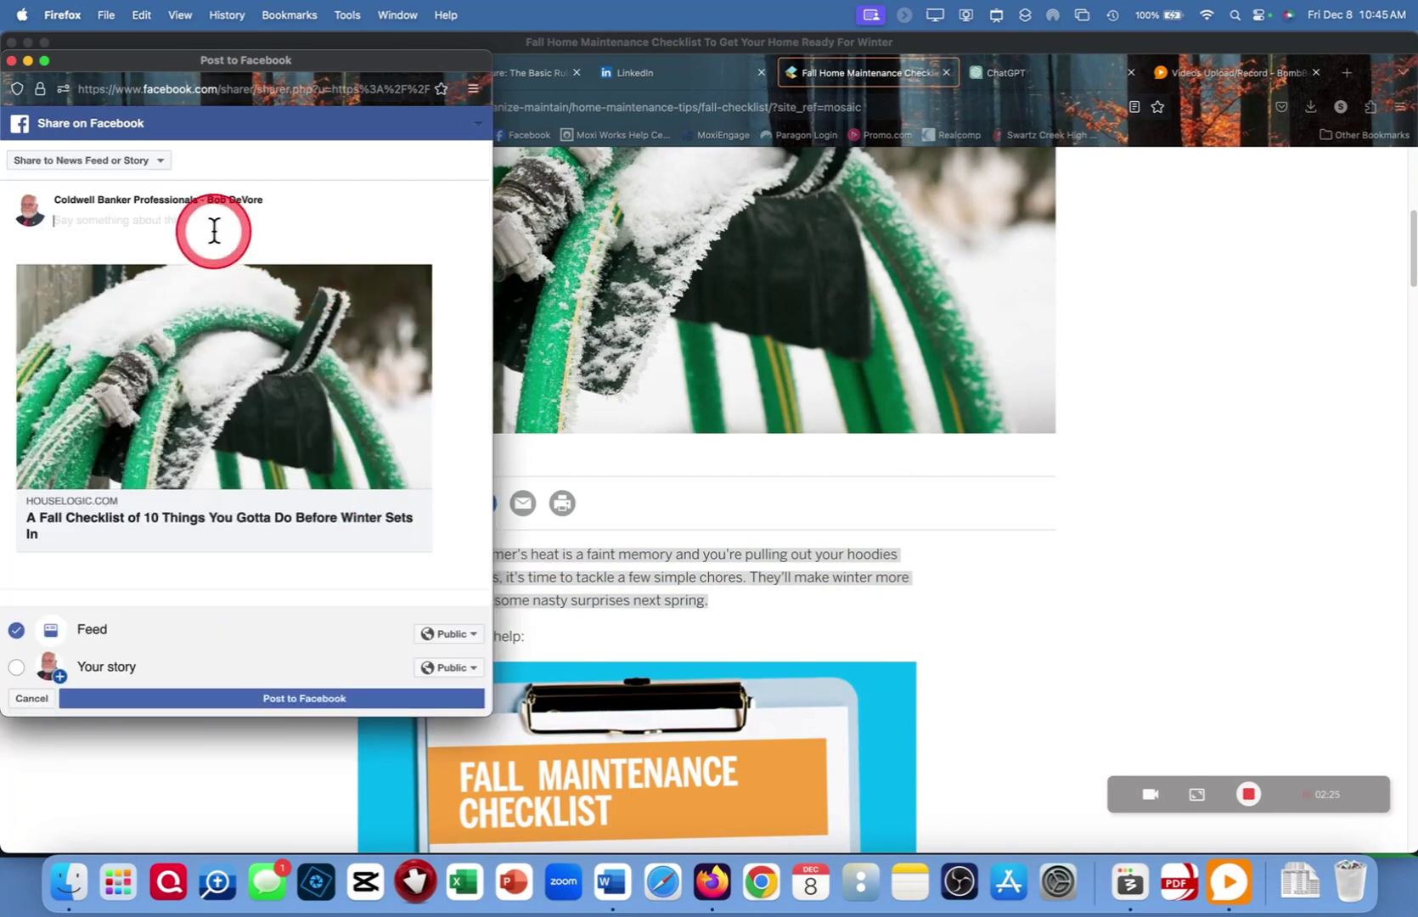
key("super+v")
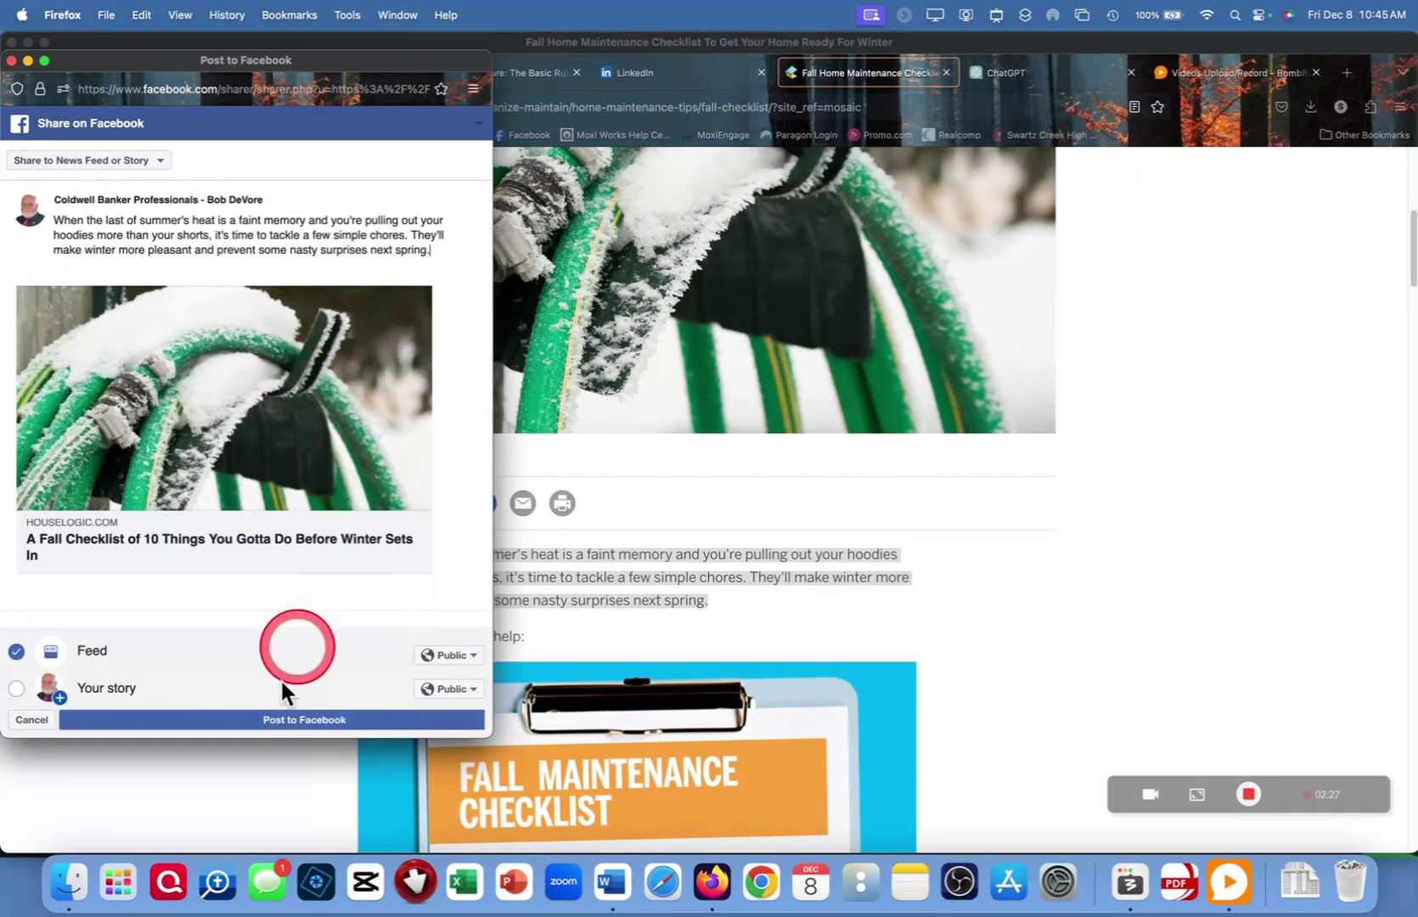
left_click(283, 721)
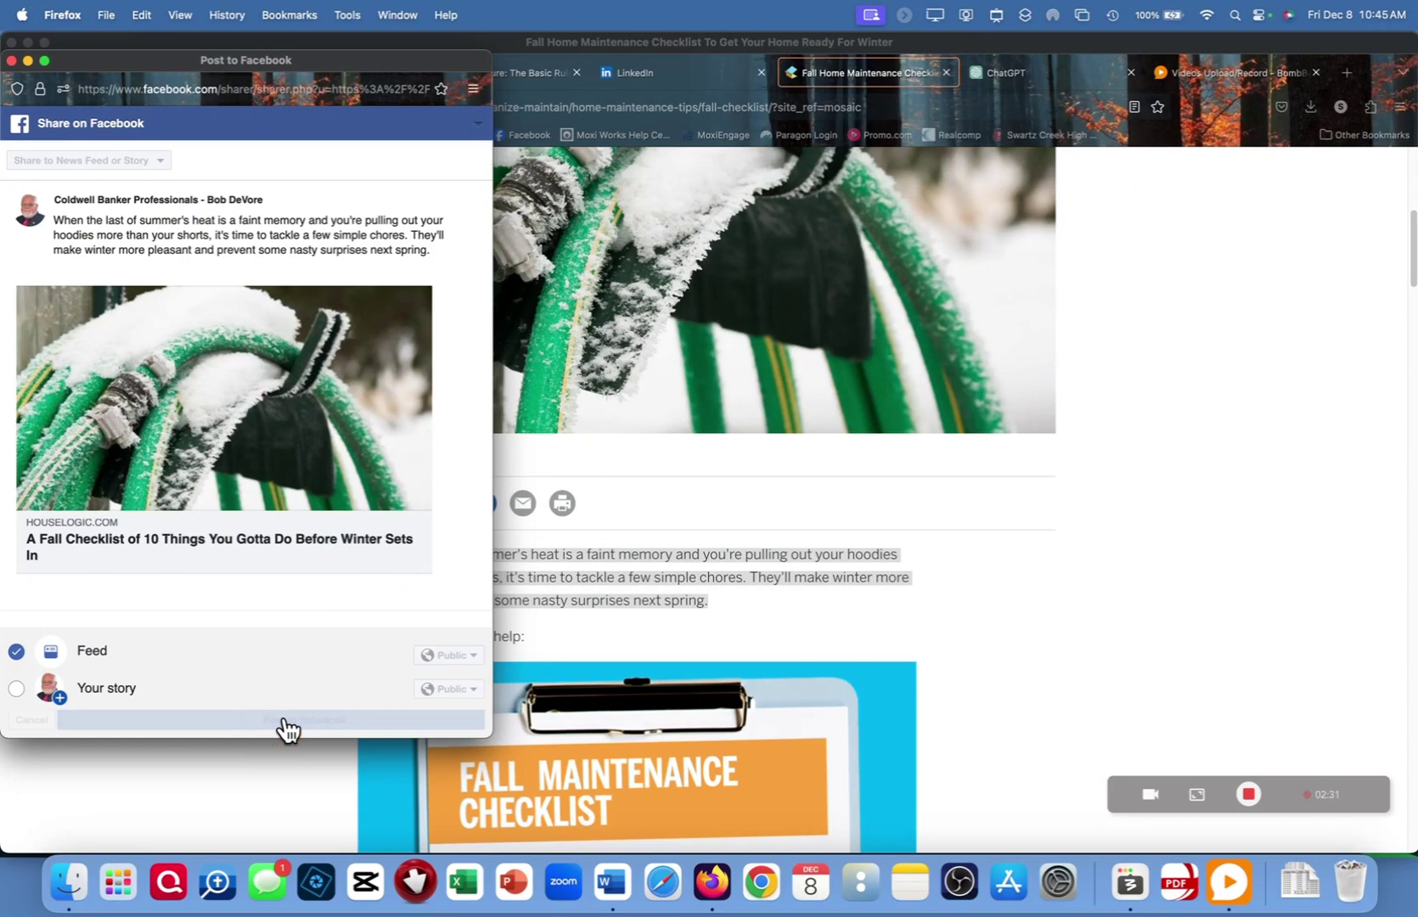
left_click(447, 506)
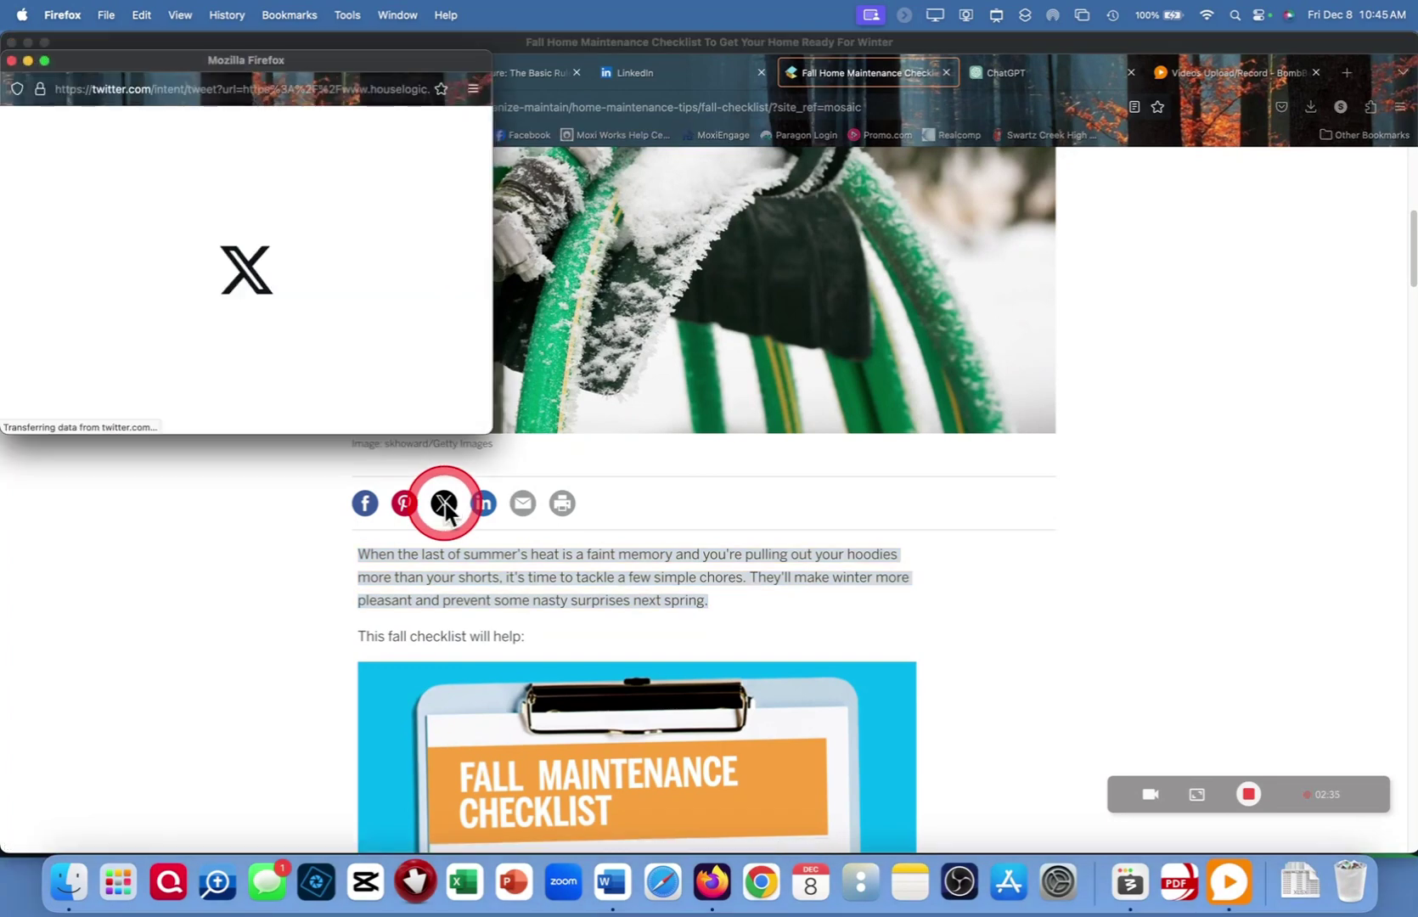
Send the prefilled X post linking the fall checklist article, then close the X window
left_click(440, 127)
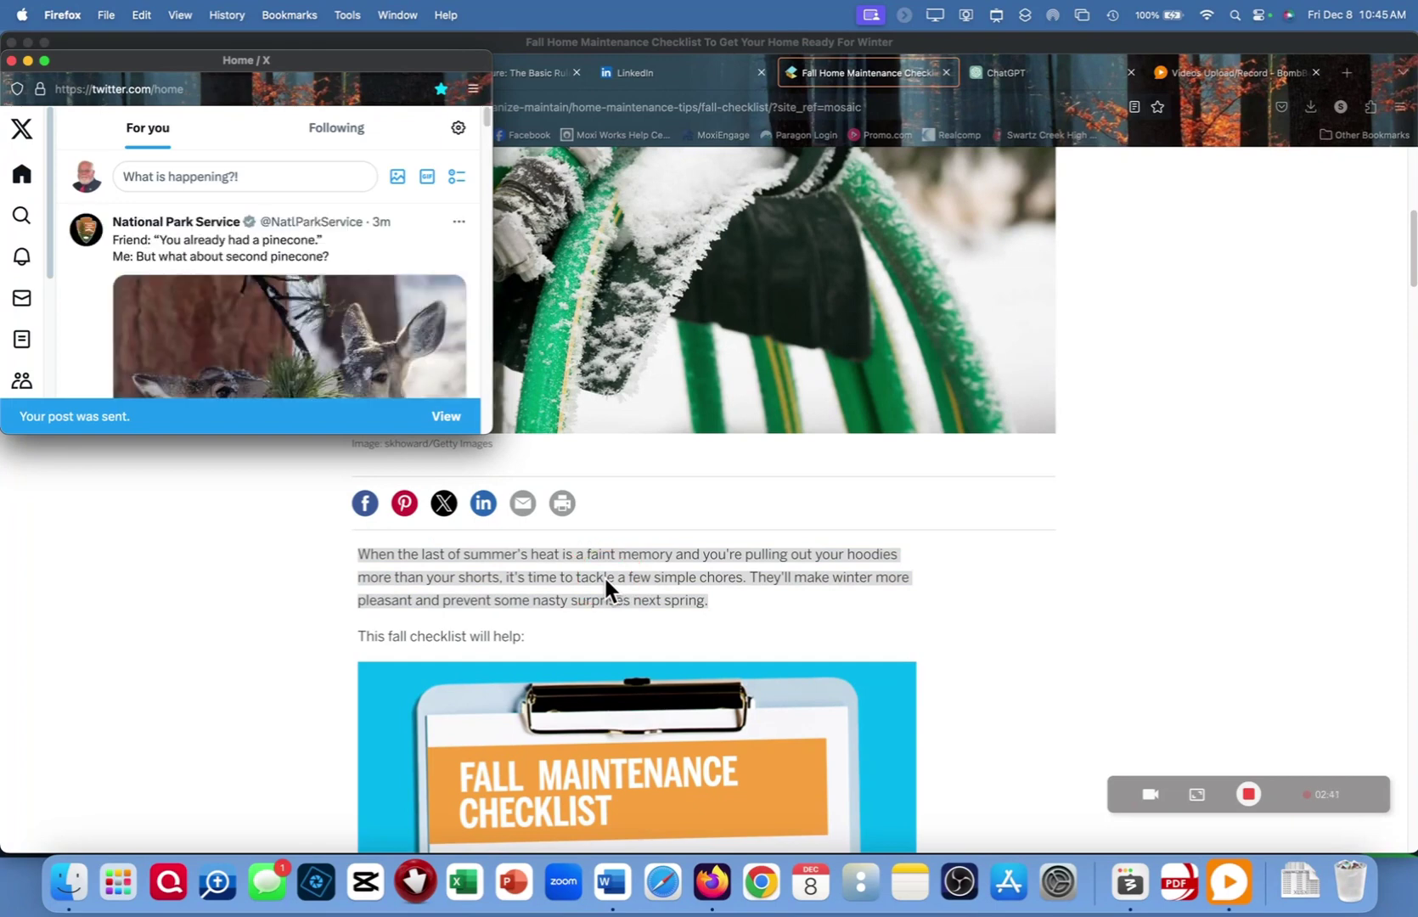
left_click(11, 61)
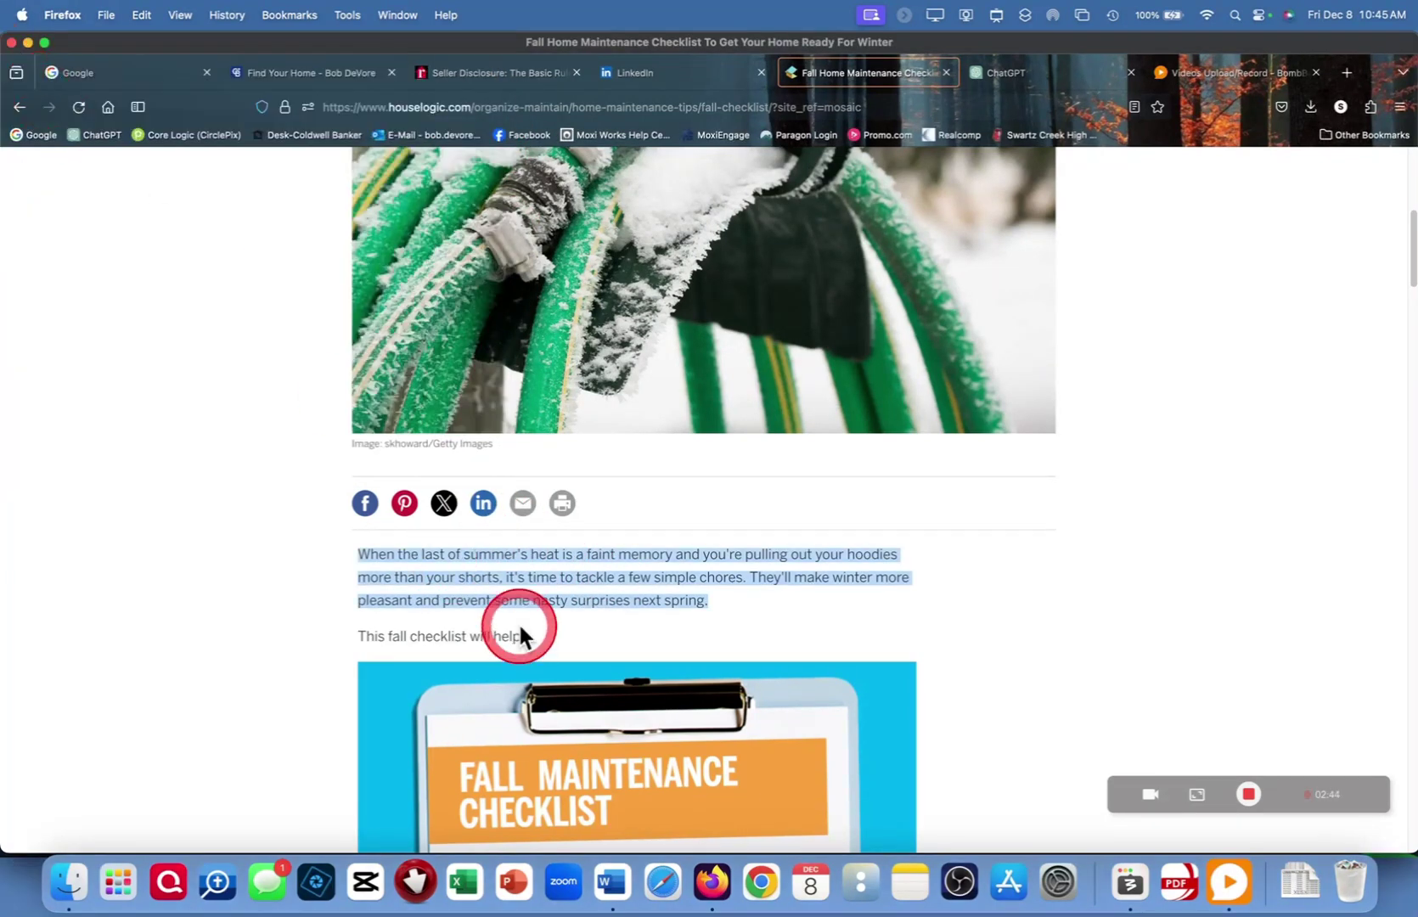
Draft a LinkedIn post for the fall checklist article with its opening paragraph pasted in
left_click(483, 504)
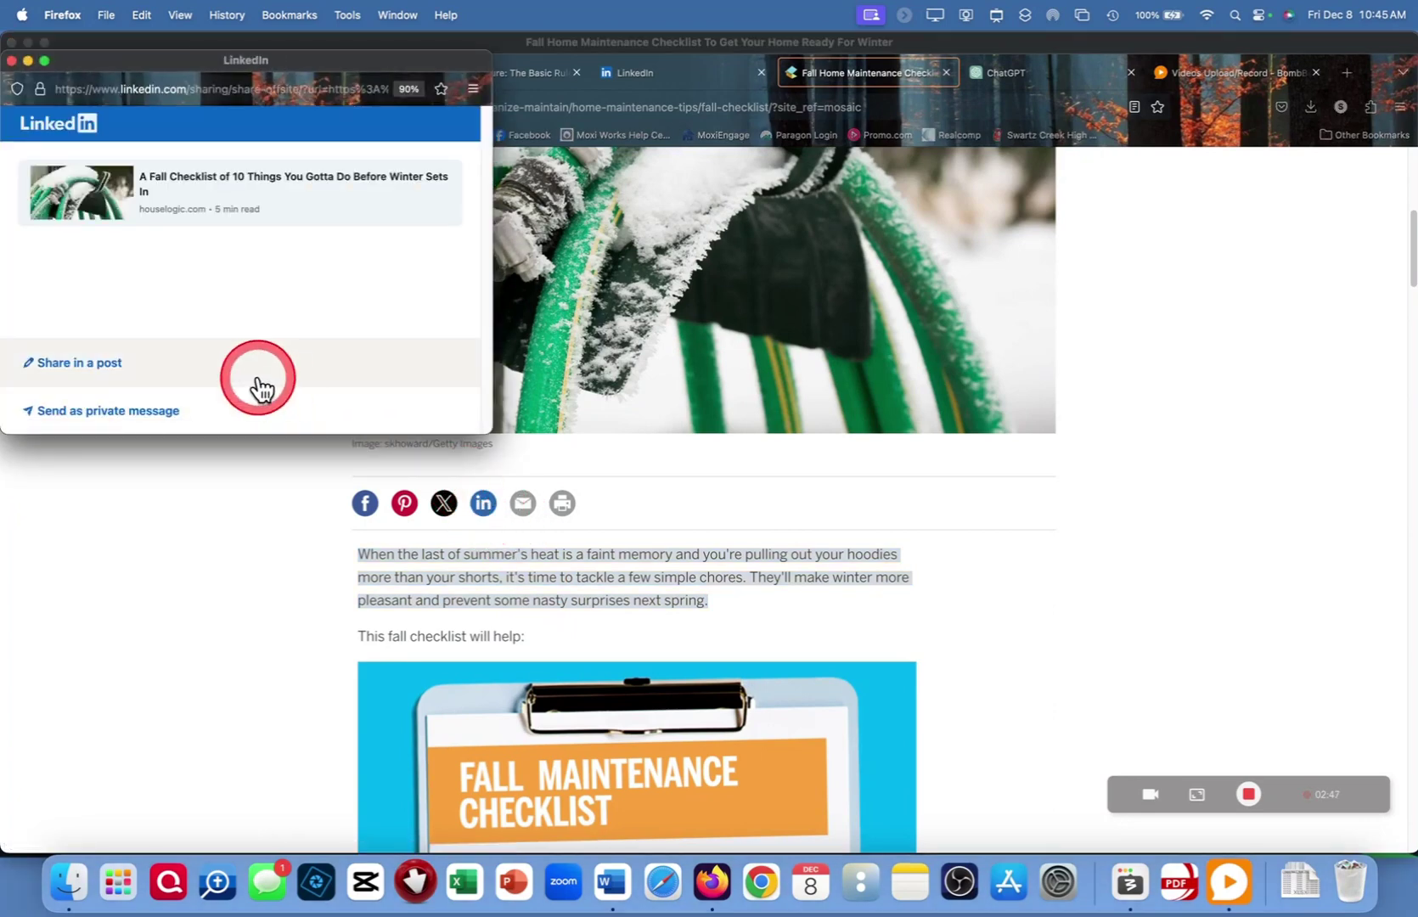
left_click(108, 375)
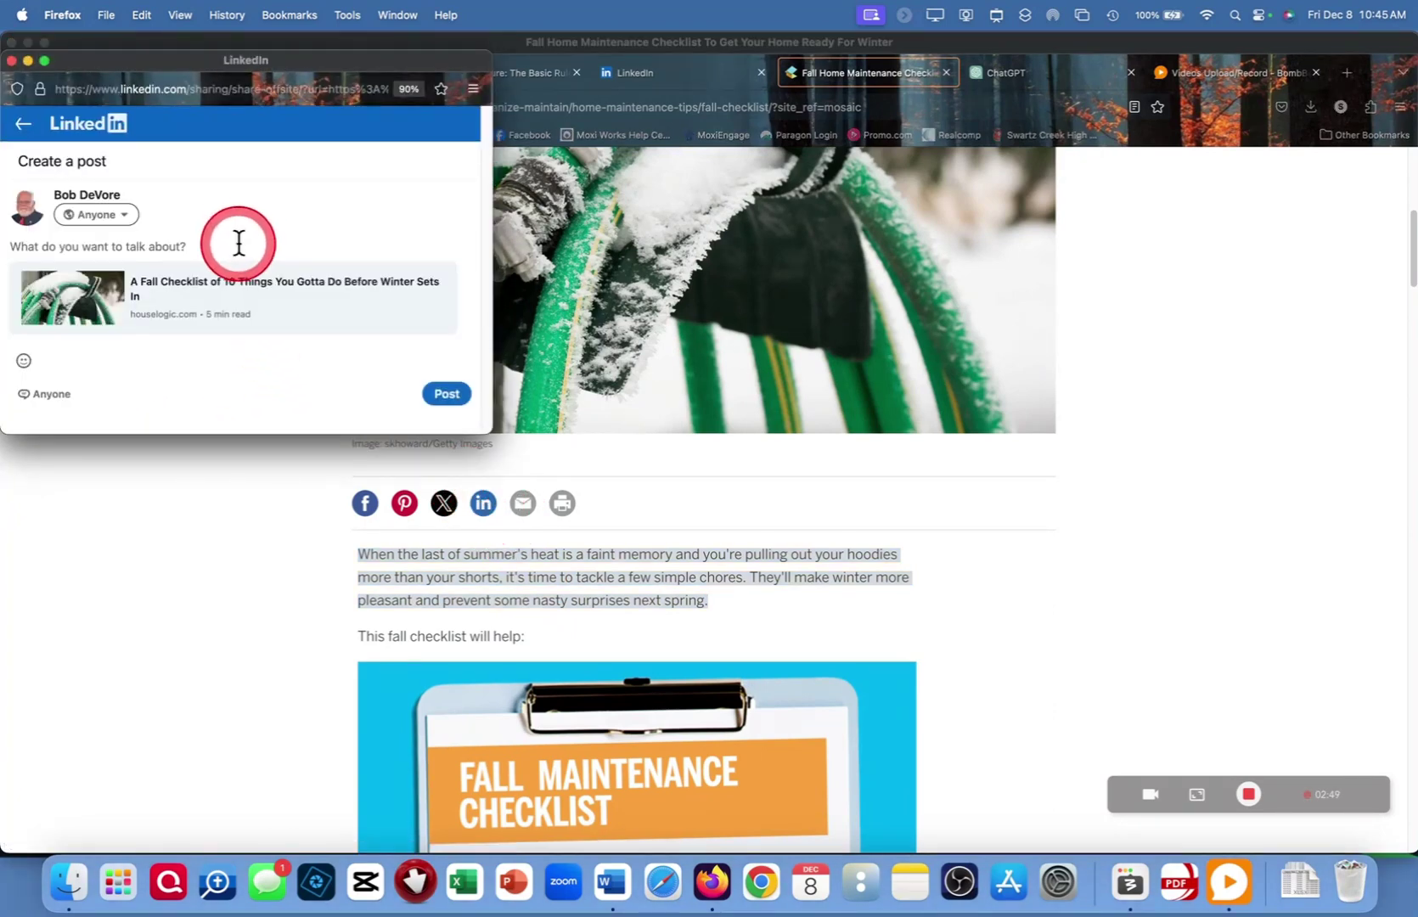
type("When the last of summer's heat is a faint memory and you're pulling out your hoodies more than your shorts, it's time to tackle a few simple chores. They'll make winter more pleasant and prevent some nasty surprises next spring.")
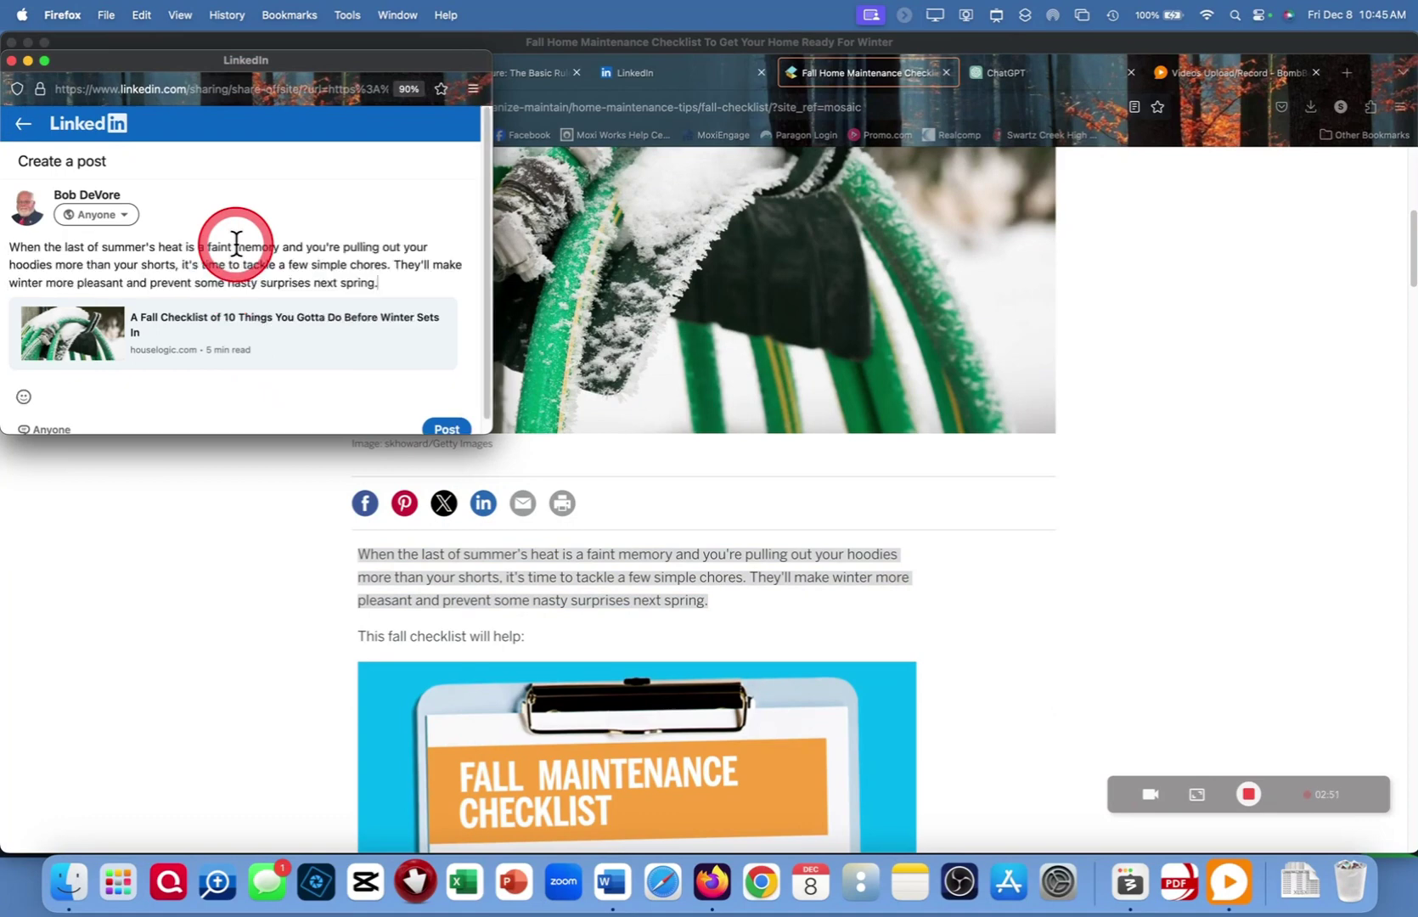